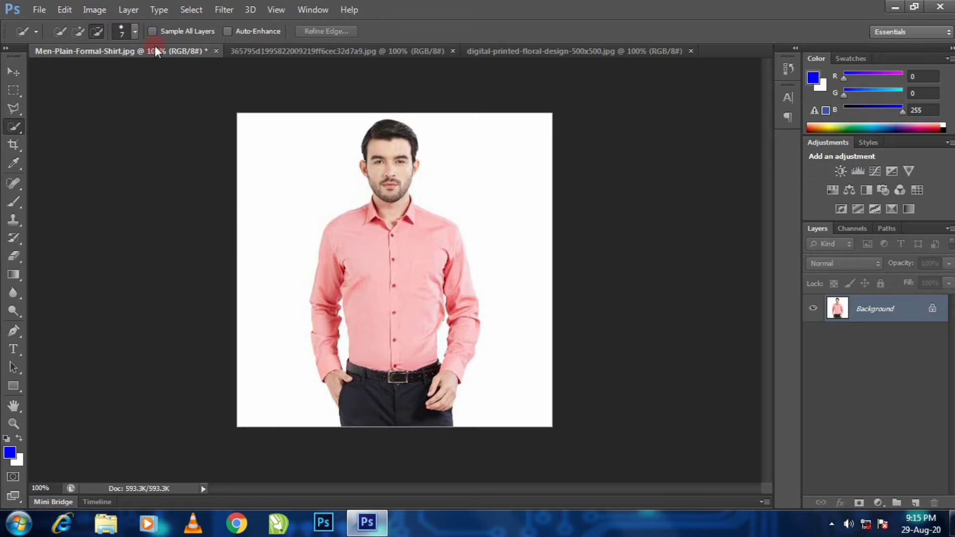
Select the shirt's sleeve and front panel on one side of the button line with the Quick Selection tool in add mode.
click(135, 31)
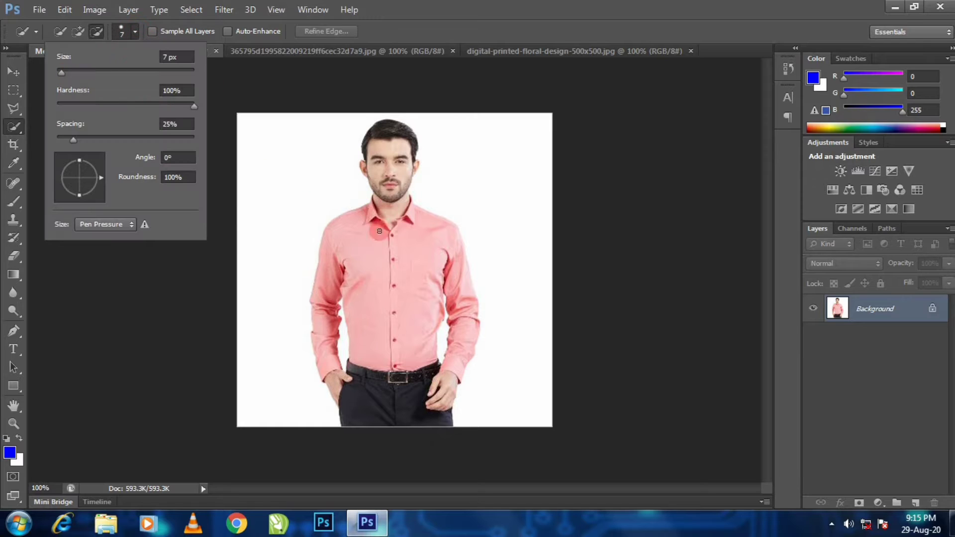
click(80, 31)
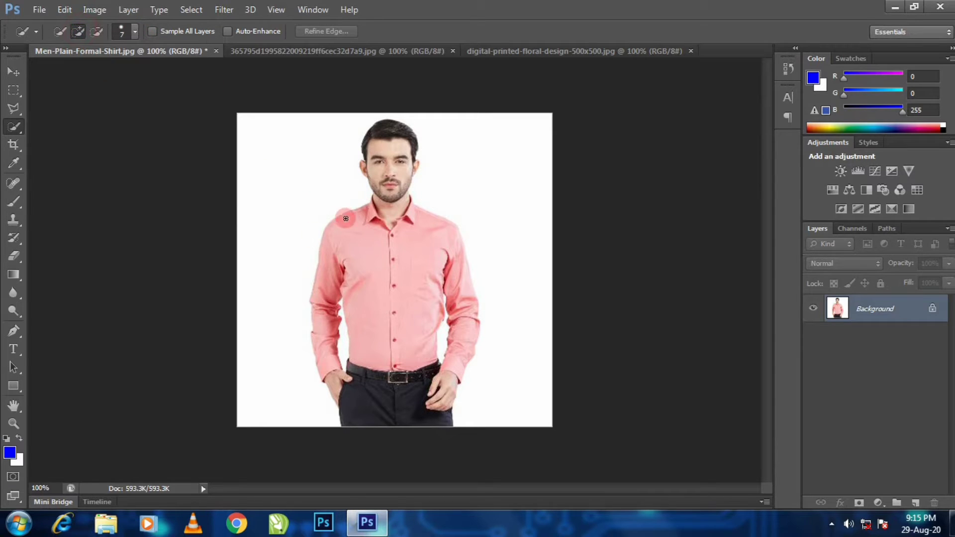
key(ctrl+plus)
key(ctrl+plus)
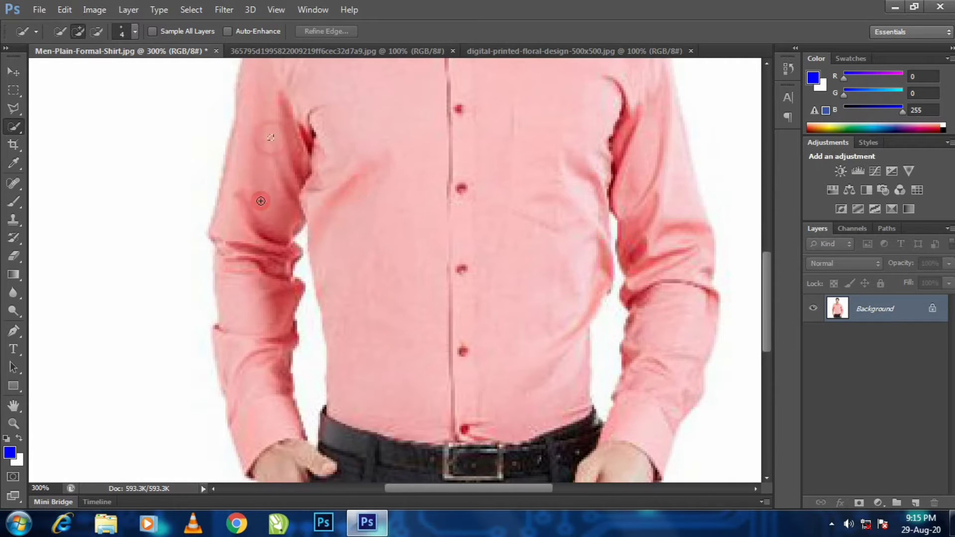
drag(271, 134, 254, 407)
drag(367, 143, 324, 294)
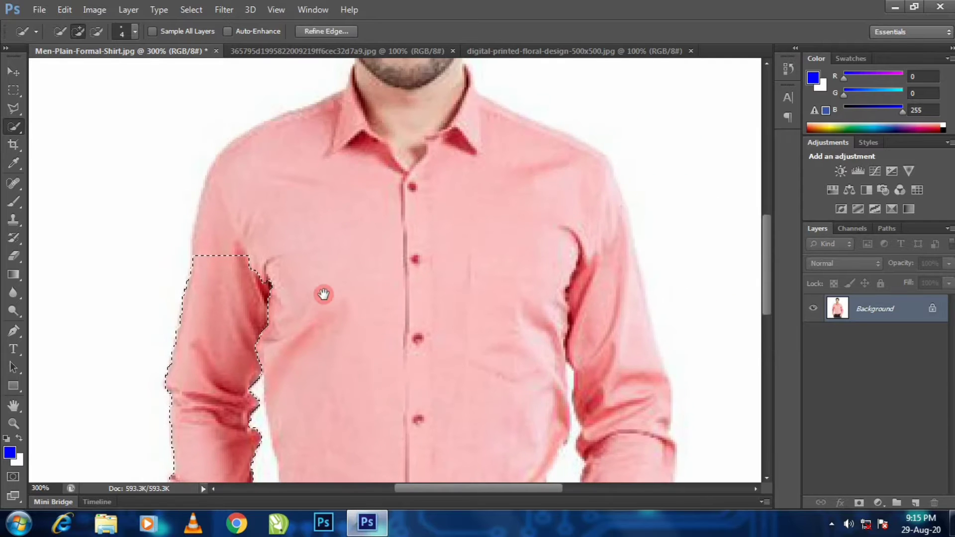
drag(263, 248, 277, 207)
mouse_move(327, 156)
mouse_down()
mouse_move(367, 208)
mouse_move(371, 302)
mouse_move(417, 417)
mouse_up()
drag(386, 350, 362, 184)
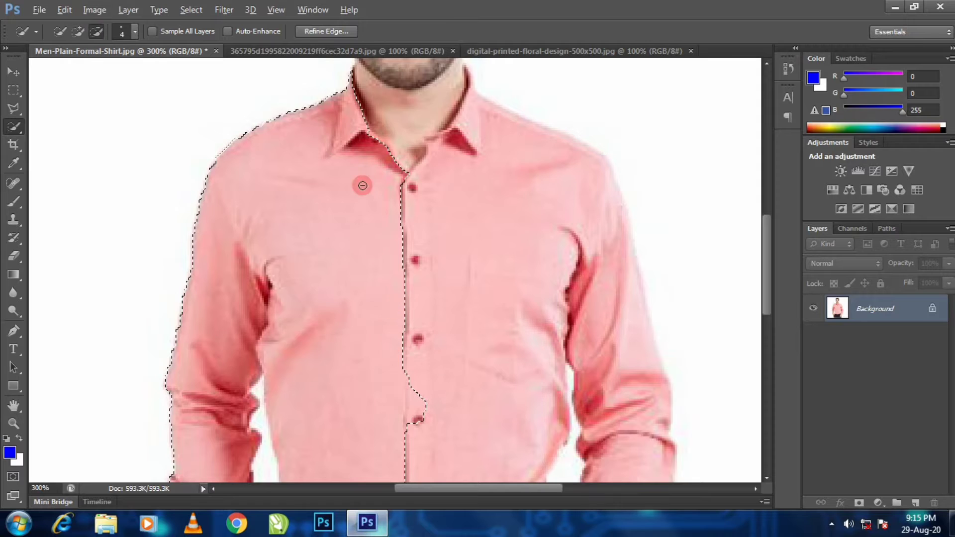
Extend the quick selection across the other front panel and down the other sleeve to the cuff.
scroll(345, 277, down, 2)
mouse_move(345, 277)
mouse_down()
mouse_move(420, 267)
mouse_move(437, 132)
mouse_move(477, 264)
mouse_up()
mouse_move(480, 196)
mouse_down()
mouse_move(454, 320)
mouse_move(424, 213)
mouse_up()
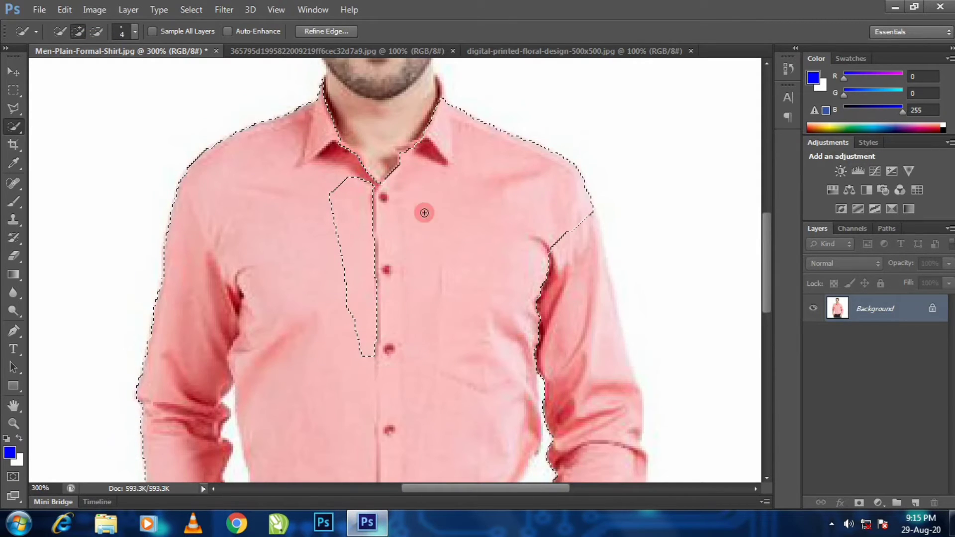
mouse_move(367, 344)
mouse_down()
mouse_move(352, 192)
mouse_move(358, 330)
mouse_move(382, 245)
mouse_move(365, 312)
mouse_move(334, 192)
mouse_move(408, 150)
mouse_move(505, 177)
mouse_move(509, 221)
mouse_move(428, 119)
mouse_up()
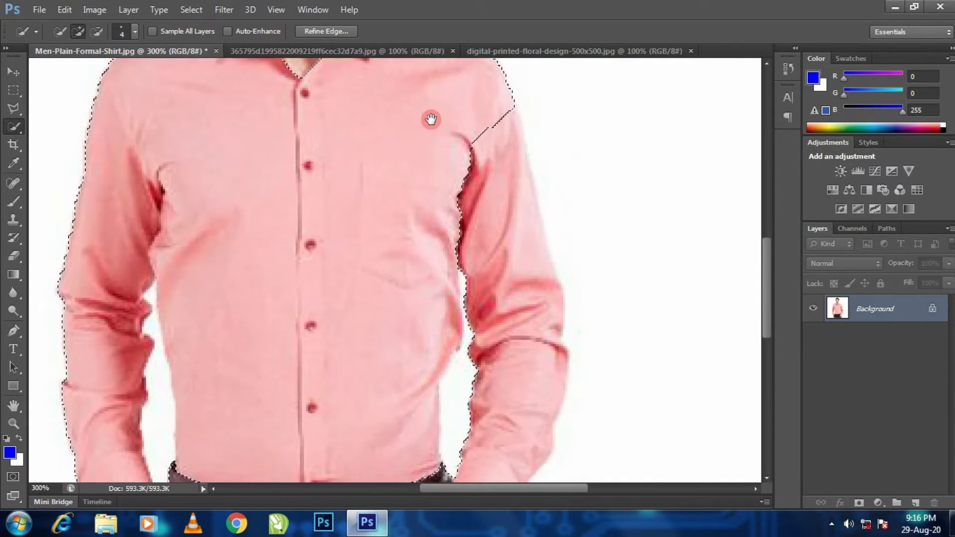
mouse_move(530, 353)
mouse_down()
mouse_move(522, 422)
mouse_move(556, 224)
mouse_move(572, 306)
mouse_up()
Subtract the white background gaps between both arms and the torso from the selection, using a 2 px brush.
click(96, 32)
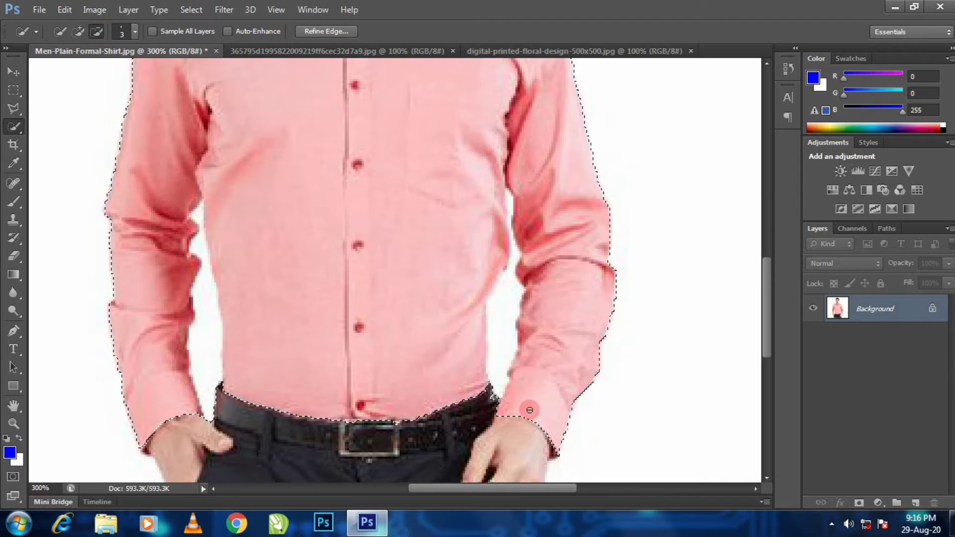
key(bracketleft)
key(bracketleft)
mouse_move(503, 358)
mouse_down()
mouse_move(497, 324)
mouse_move(512, 248)
mouse_move(510, 205)
mouse_up()
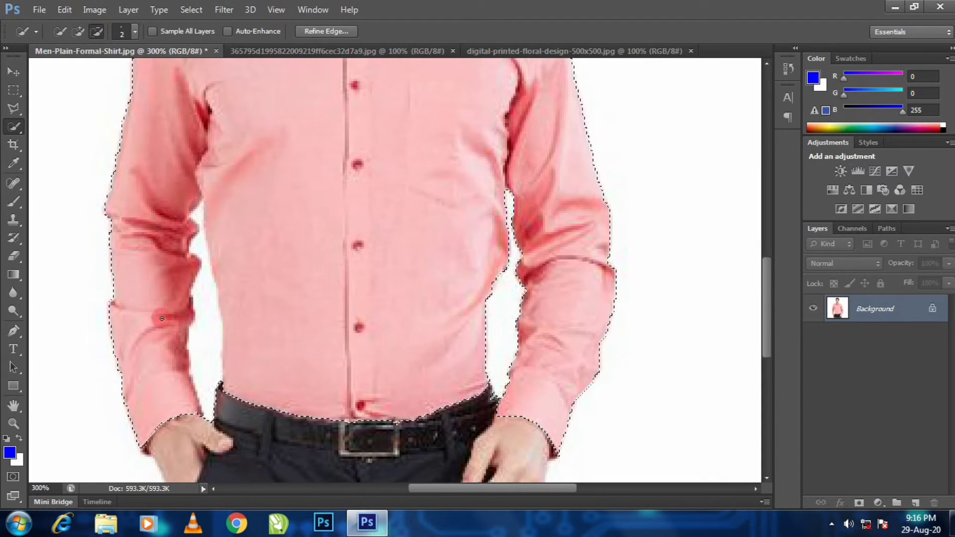
mouse_move(201, 363)
mouse_down()
mouse_move(202, 380)
mouse_move(209, 233)
mouse_move(204, 269)
mouse_move(202, 239)
mouse_move(215, 316)
mouse_up()
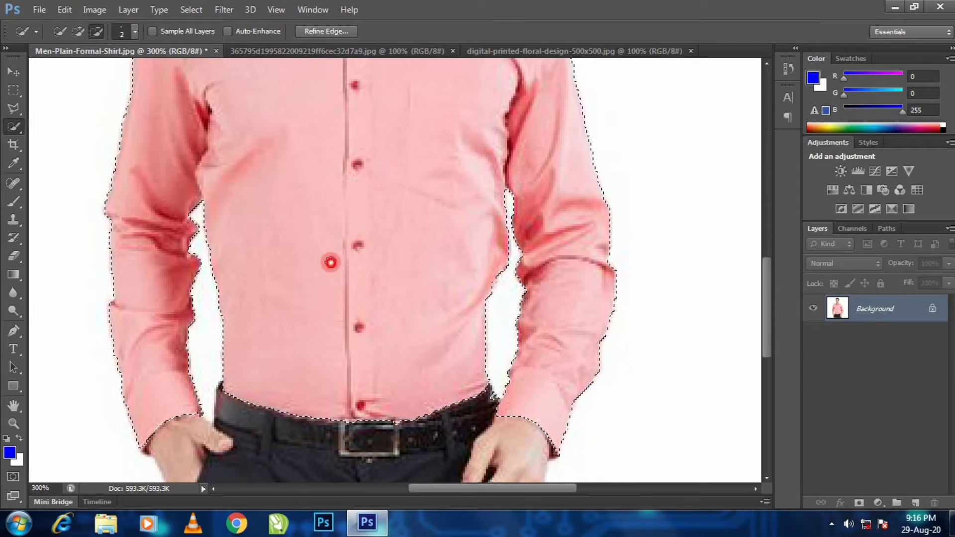
Add the missed collar edge beside the neck to the shirt selection and touch up the collar opening.
drag(336, 310, 346, 395)
scroll(334, 346, down, 1)
scroll(336, 347, up, 2)
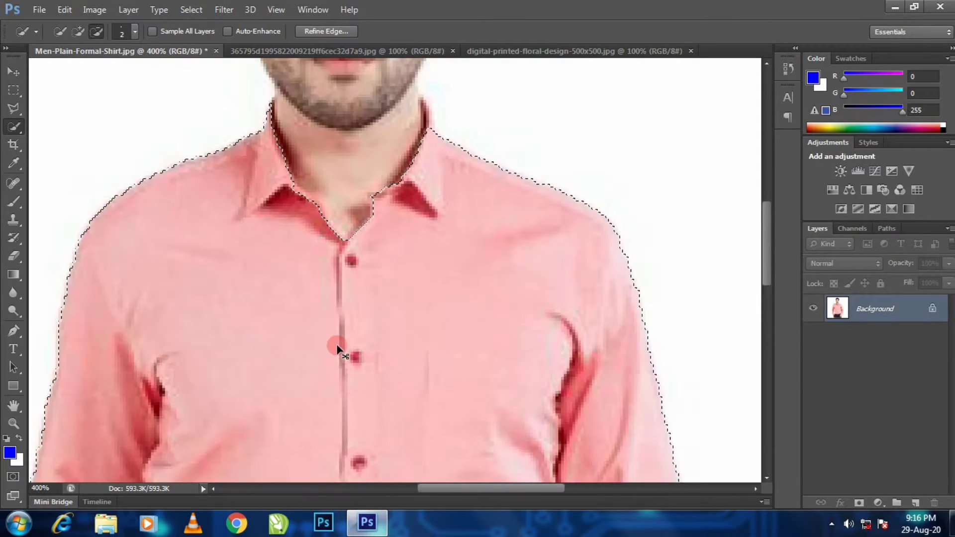
scroll(427, 213, down, 2)
scroll(320, 207, up, 3)
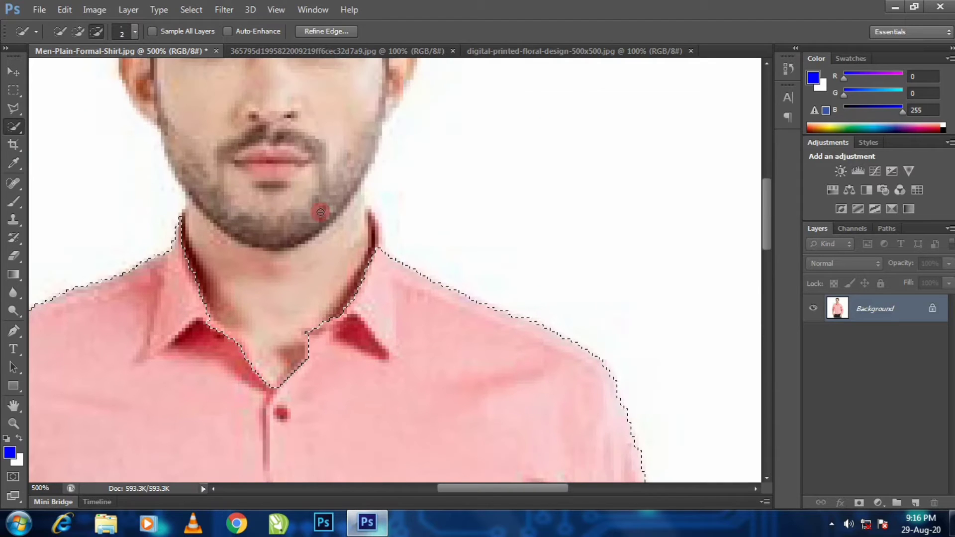
click(78, 30)
scroll(377, 228, down, 1)
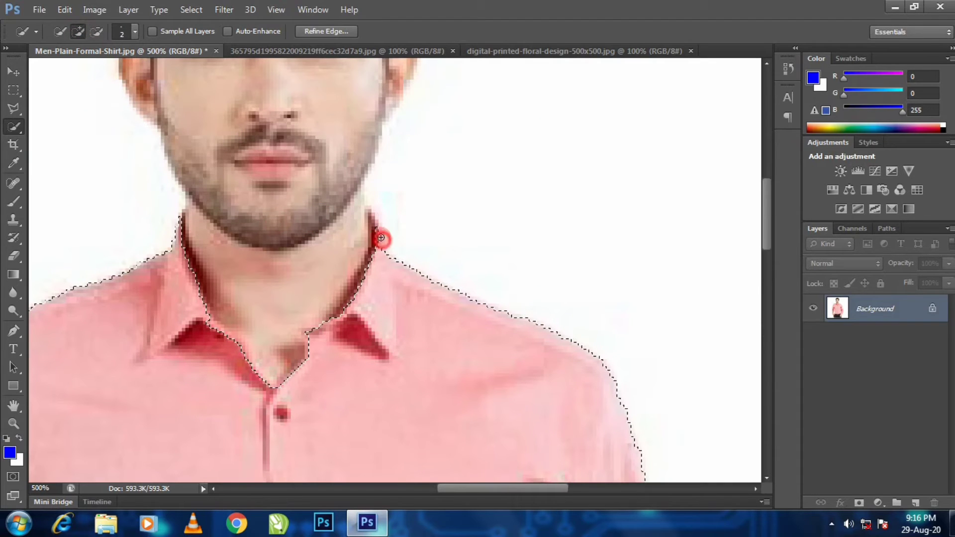
scroll(377, 224, up, 1)
scroll(377, 224, down, 1)
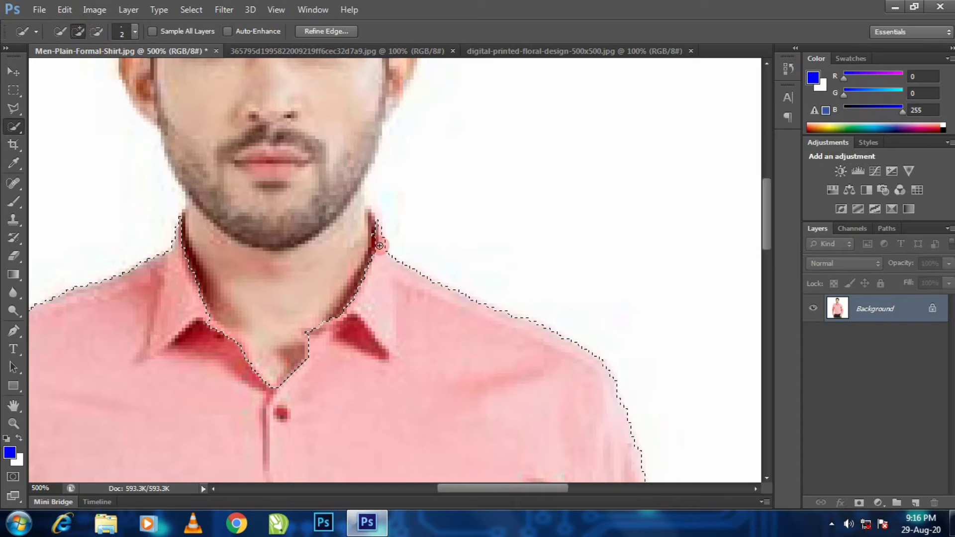
scroll(315, 377, up, 1)
scroll(315, 376, down, 1)
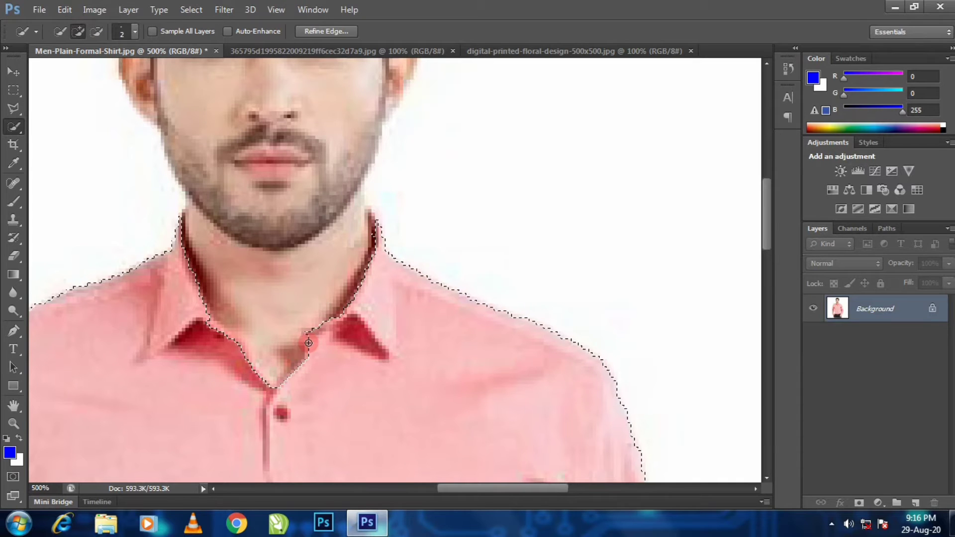
scroll(218, 325, up, 1)
scroll(219, 324, down, 1)
Undo the last selection addition at the collar opening and subtract the bare neck area from the selection.
key(ctrl+alt+z)
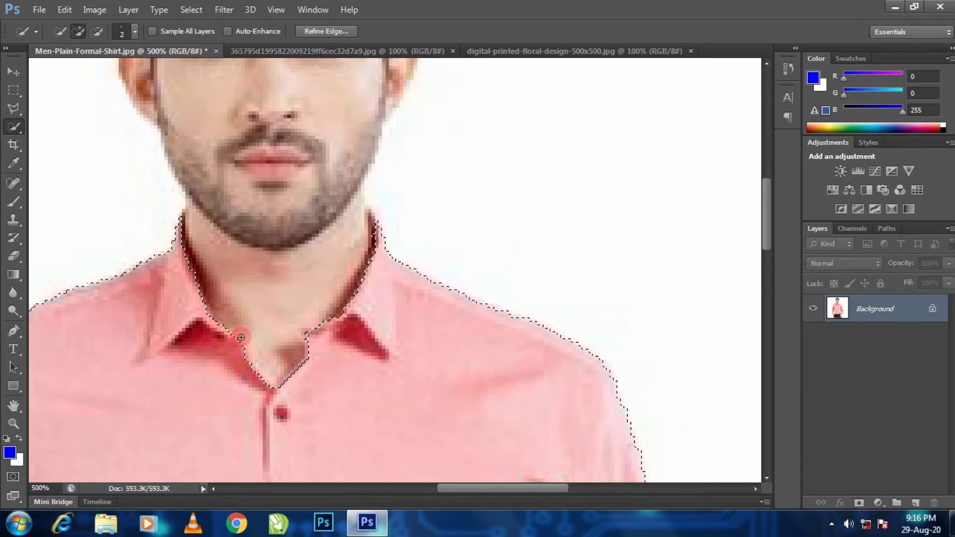
scroll(218, 324, up, 1)
click(103, 36)
scroll(334, 220, down, 1)
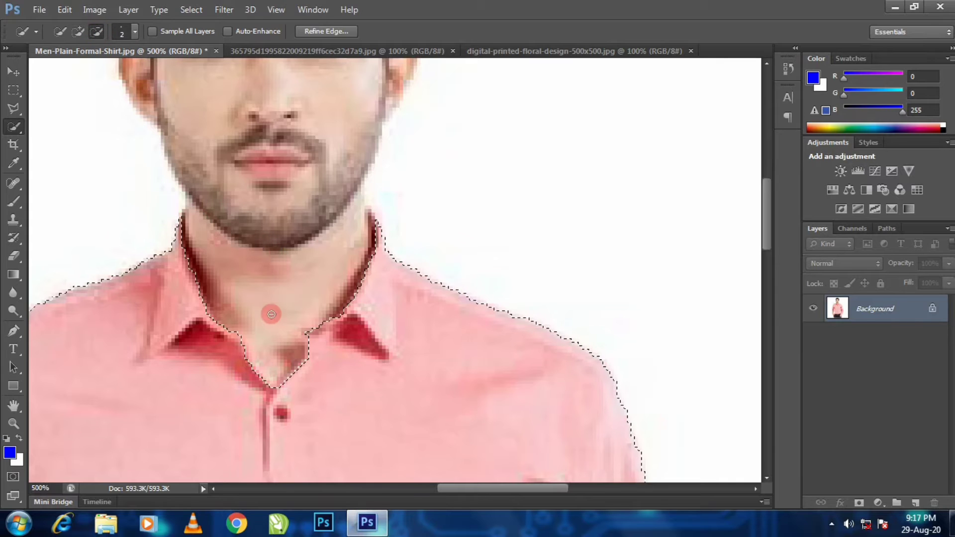
drag(272, 314, 273, 291)
scroll(332, 374, up, 1)
scroll(332, 374, down, 1)
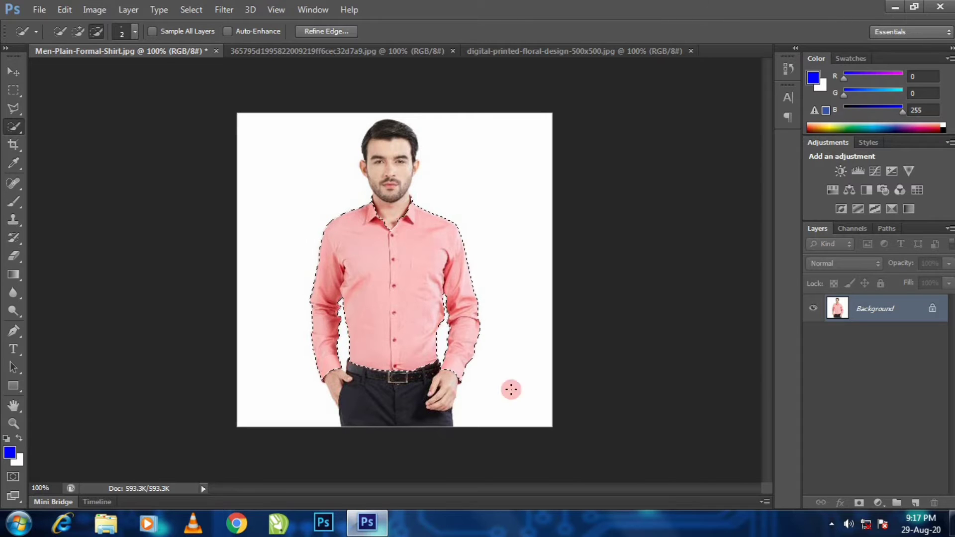
Convert the Background to a regular layer and add a new layer above it, masked with the shirt selection.
click(859, 502)
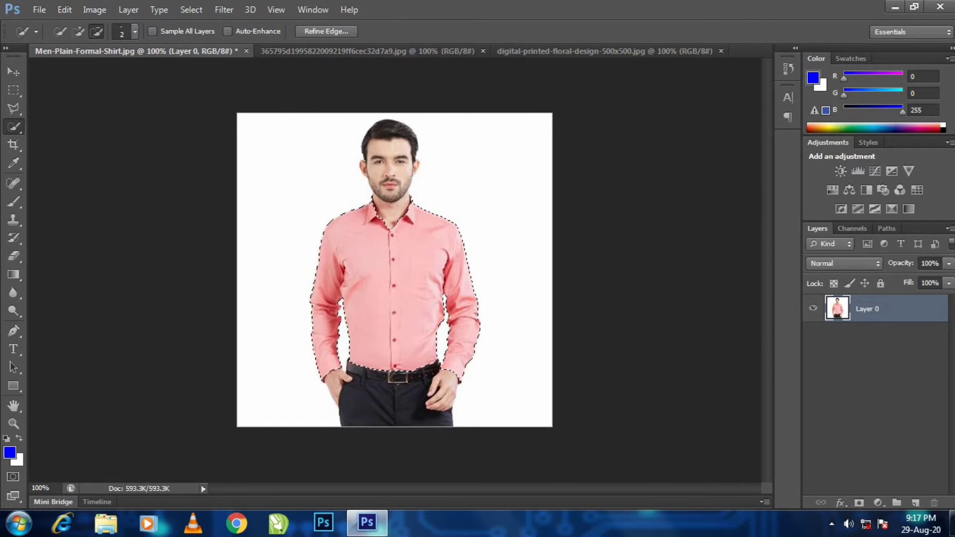
click(915, 503)
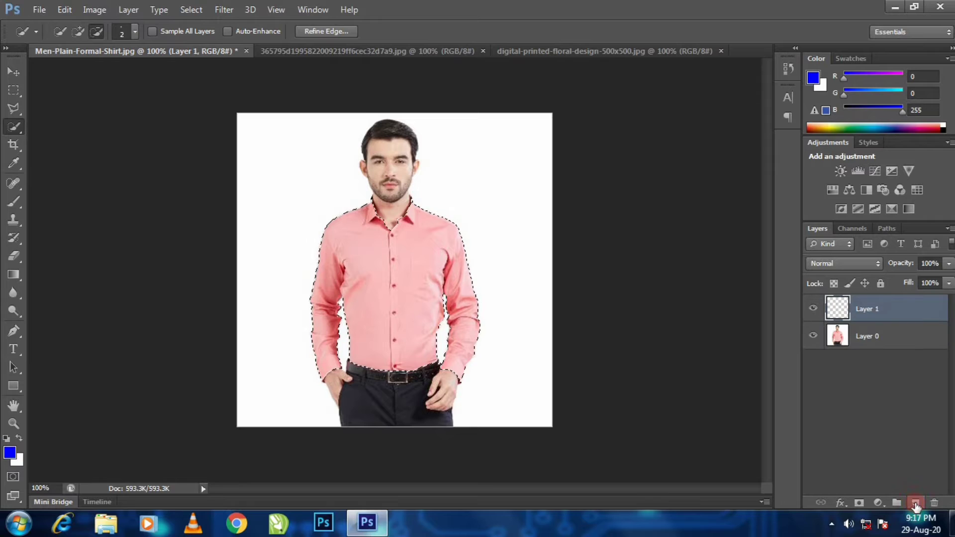
click(859, 503)
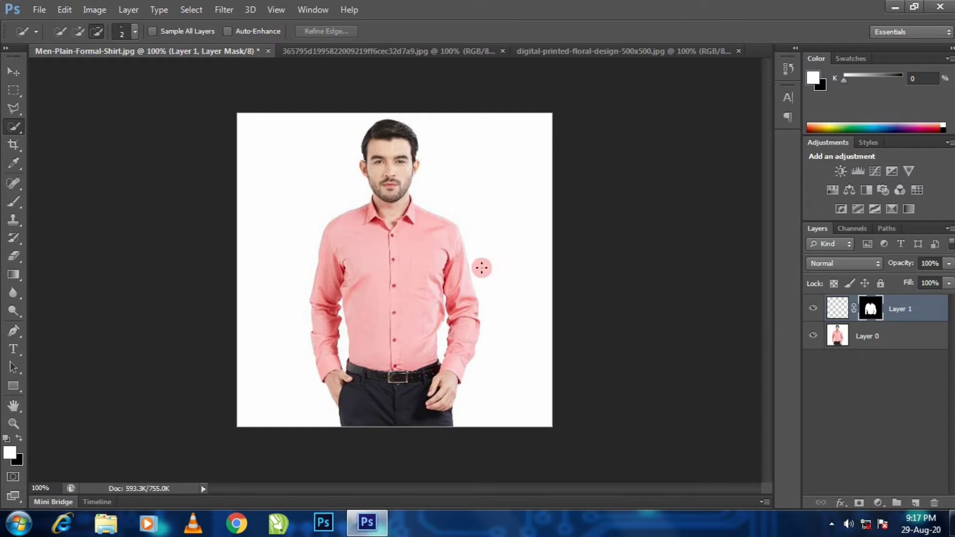
Copy the red and orange floral pattern image into Men-Plain-Formal-Shirt.jpg as a new layer over the man.
click(412, 55)
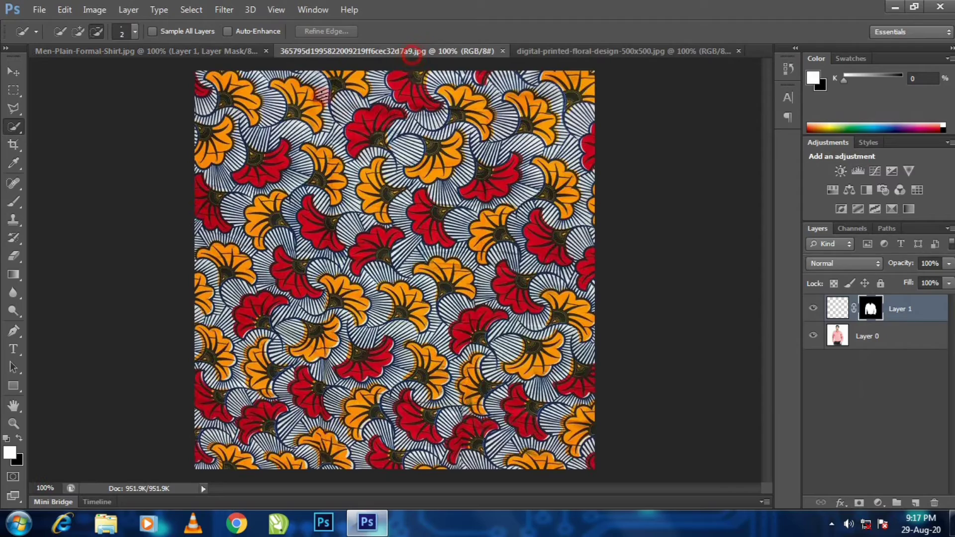
click(11, 73)
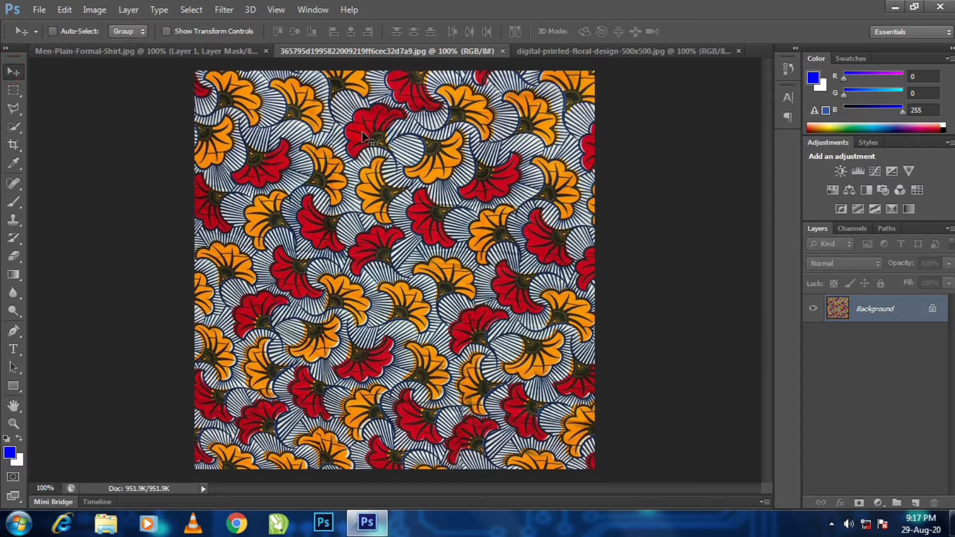
drag(400, 144, 309, 189)
drag(403, 280, 412, 229)
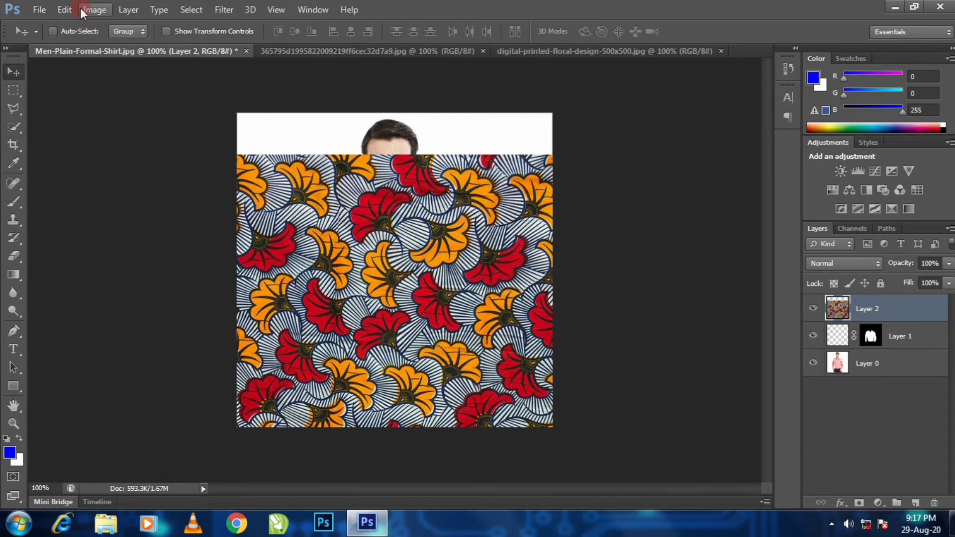
Scale the floral pattern layer to about 47% width and 48% height, positioned to cover the whole shirt.
click(65, 9)
click(145, 258)
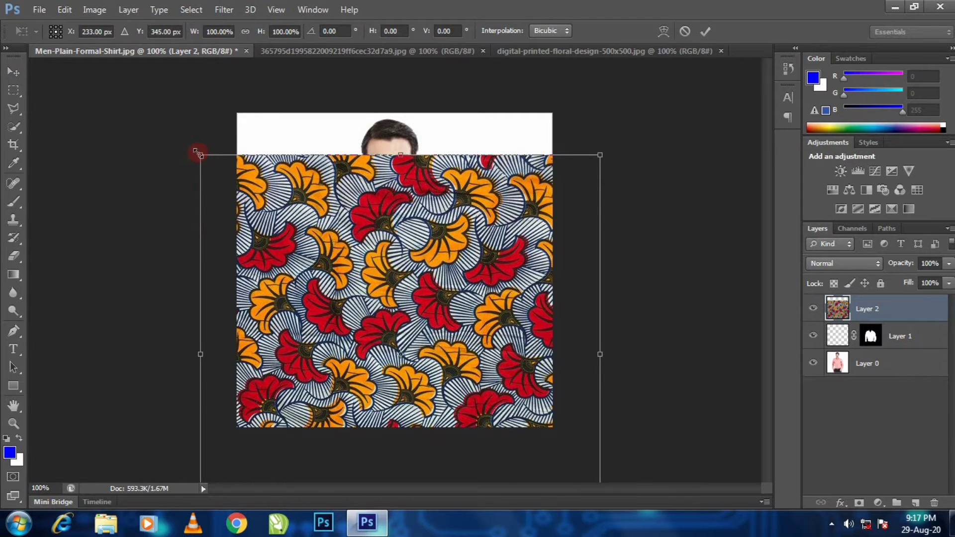
drag(198, 154, 325, 291)
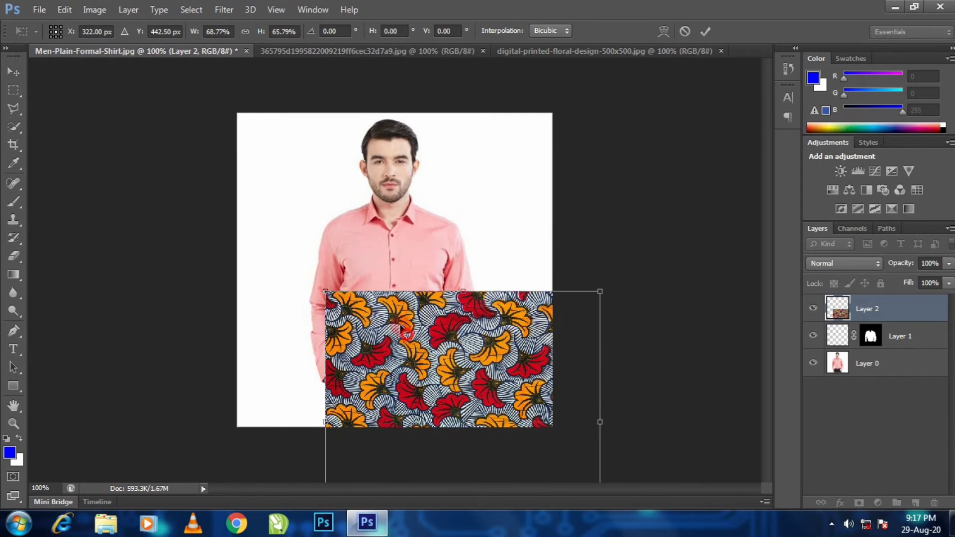
drag(402, 329, 335, 211)
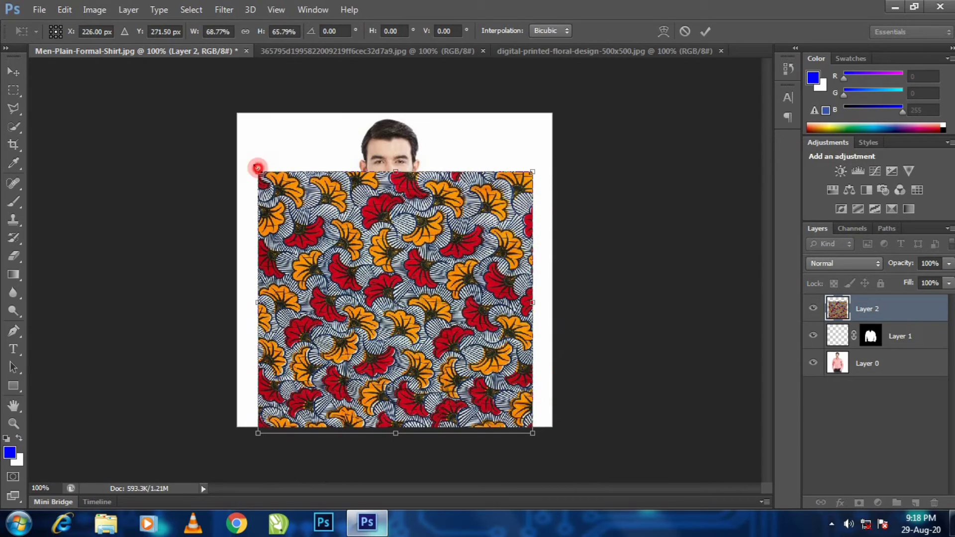
drag(257, 167, 337, 234)
drag(408, 296, 380, 269)
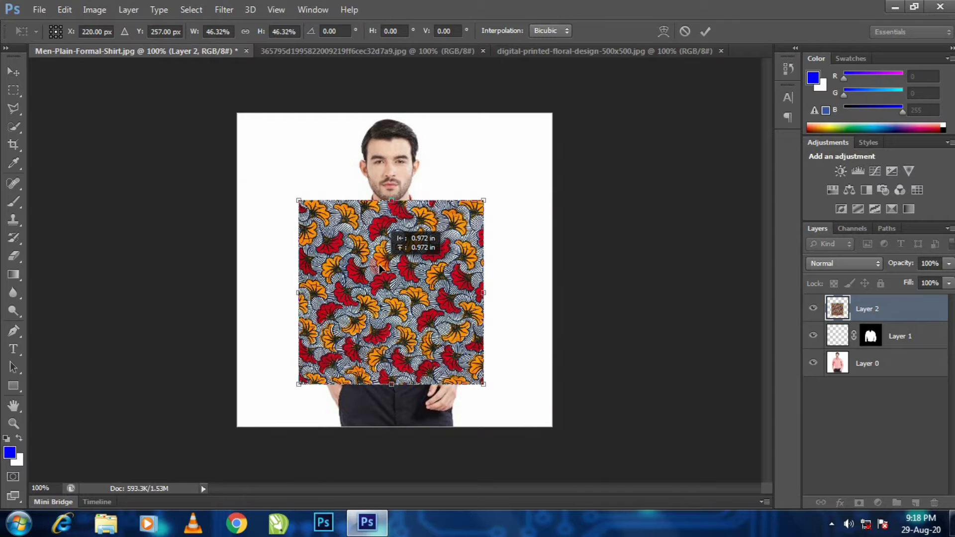
click(528, 251)
drag(438, 271, 437, 262)
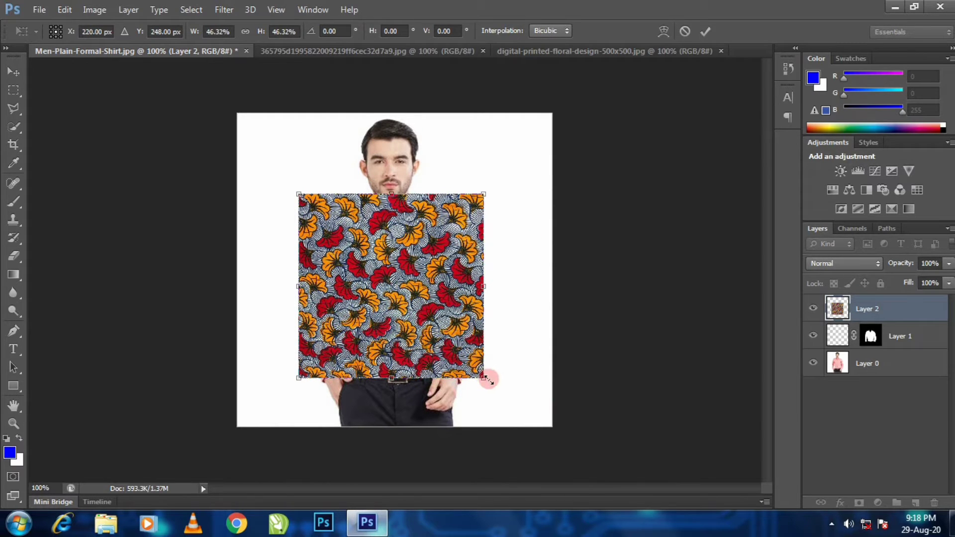
drag(489, 379, 485, 384)
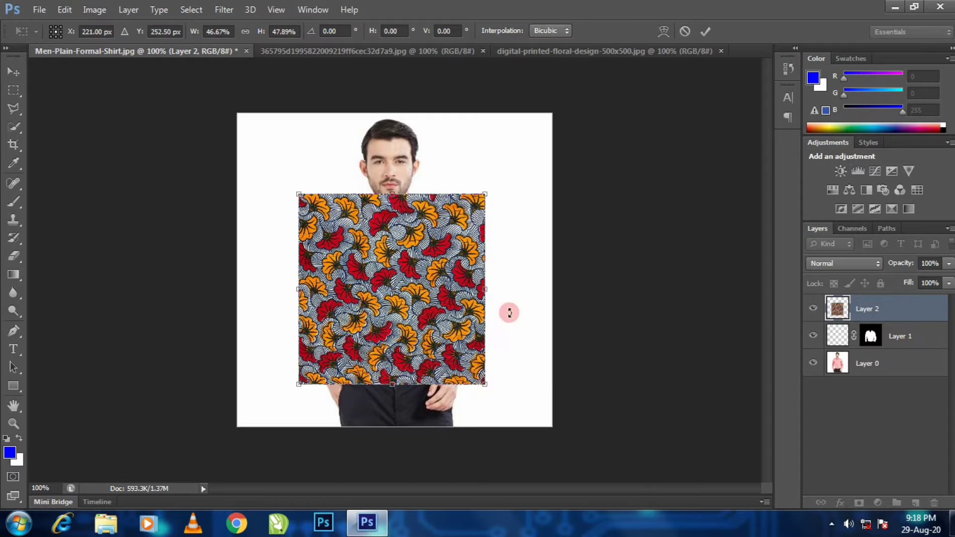
click(702, 31)
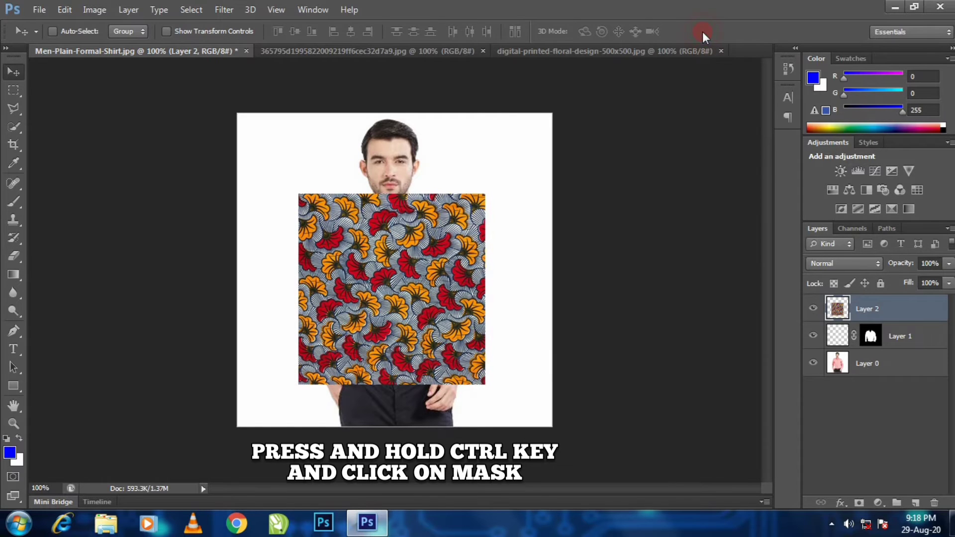
Load the shirt selection from Layer 1's mask and apply it as a layer mask on the floral pattern layer.
ctrl+click(877, 339)
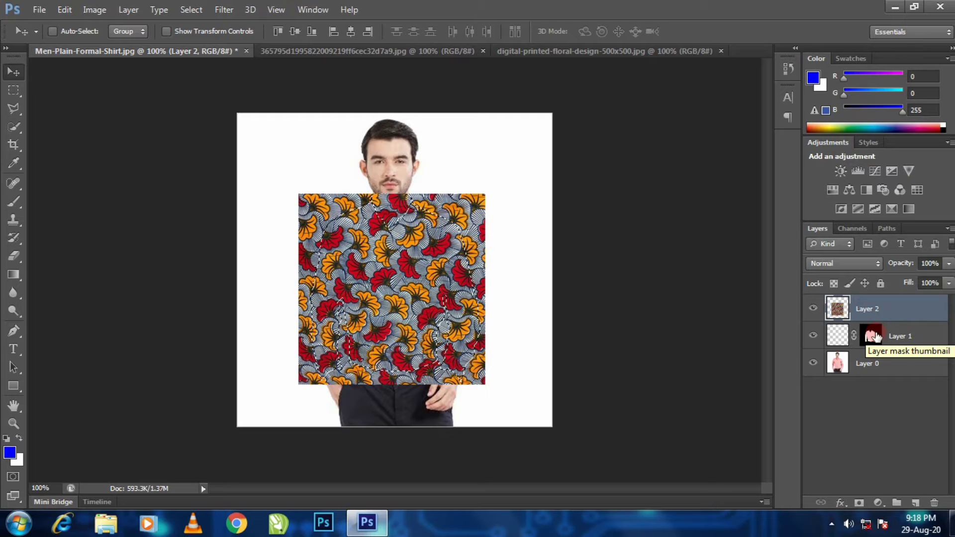
key(ctrl+plus)
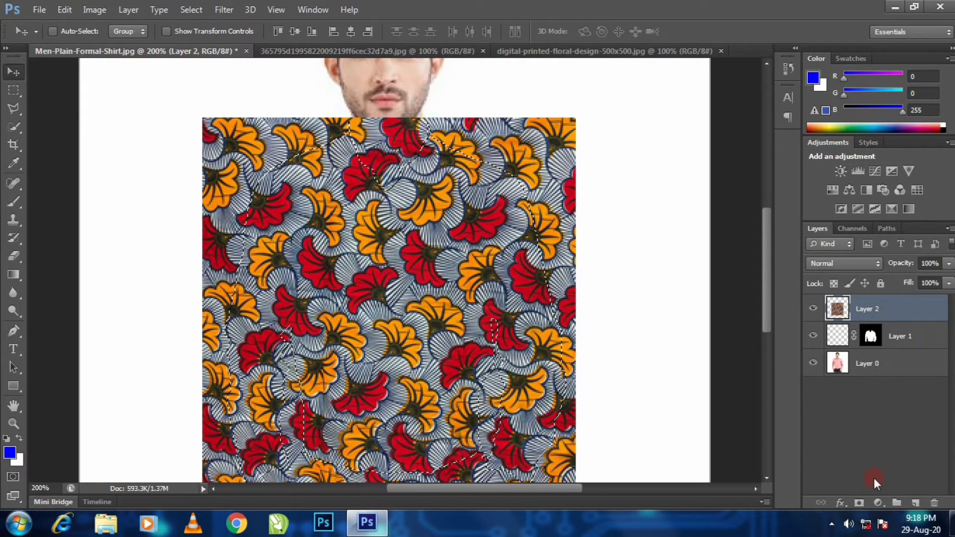
click(859, 502)
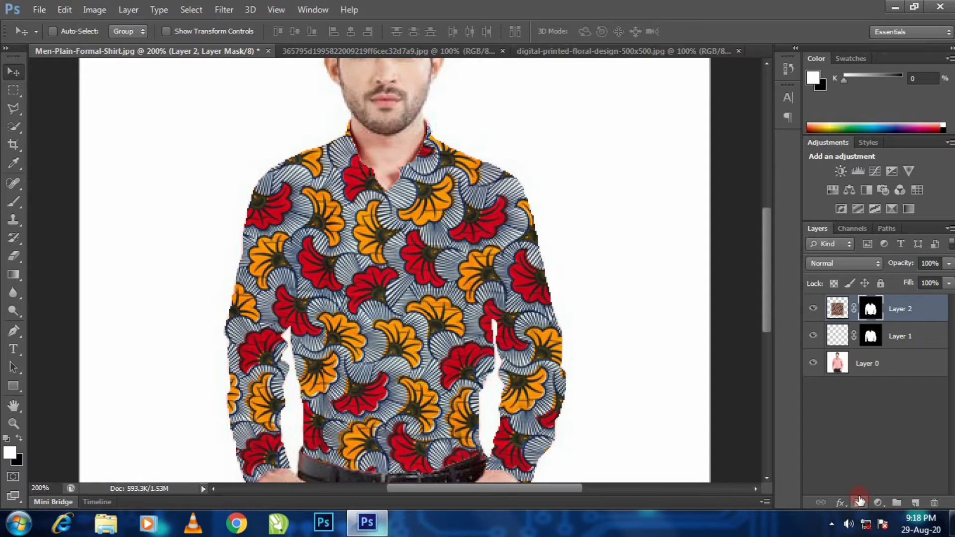
key(ctrl+minus)
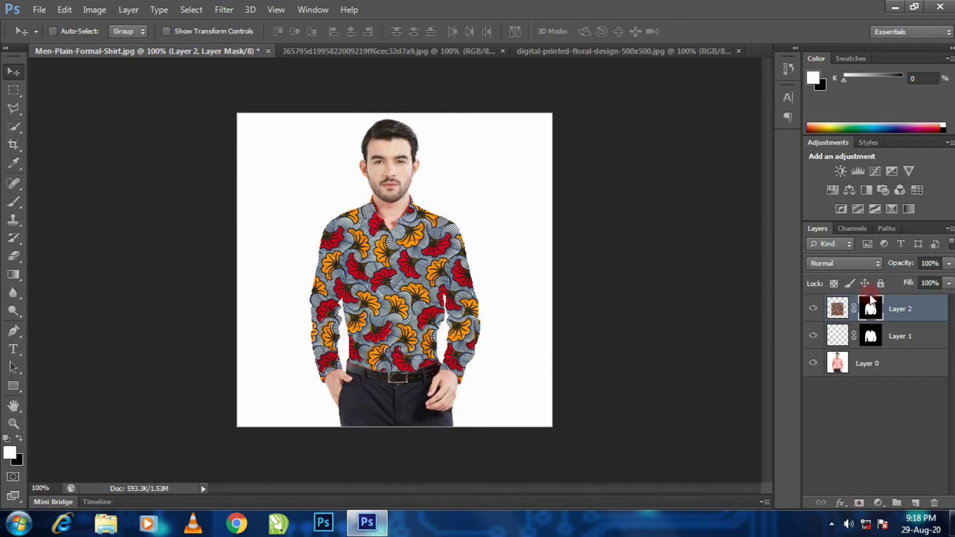
Try Linear Burn on the masked red and orange floral layer, and change its blend mode to Color Burn.
click(878, 264)
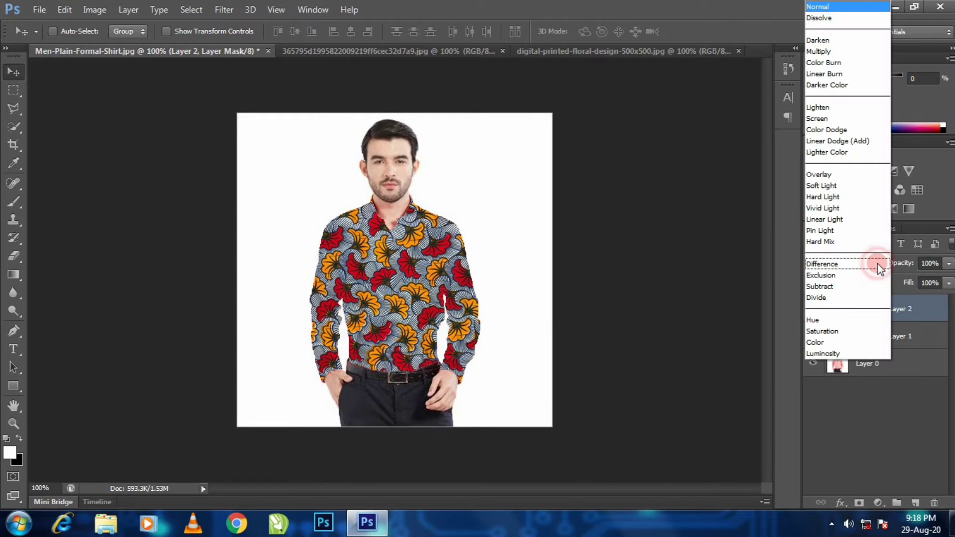
click(838, 75)
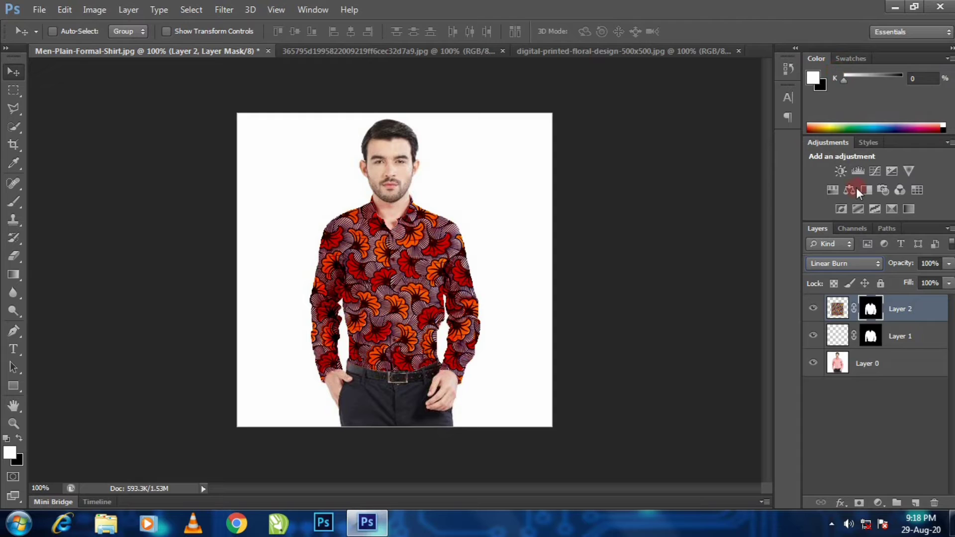
click(871, 264)
click(838, 67)
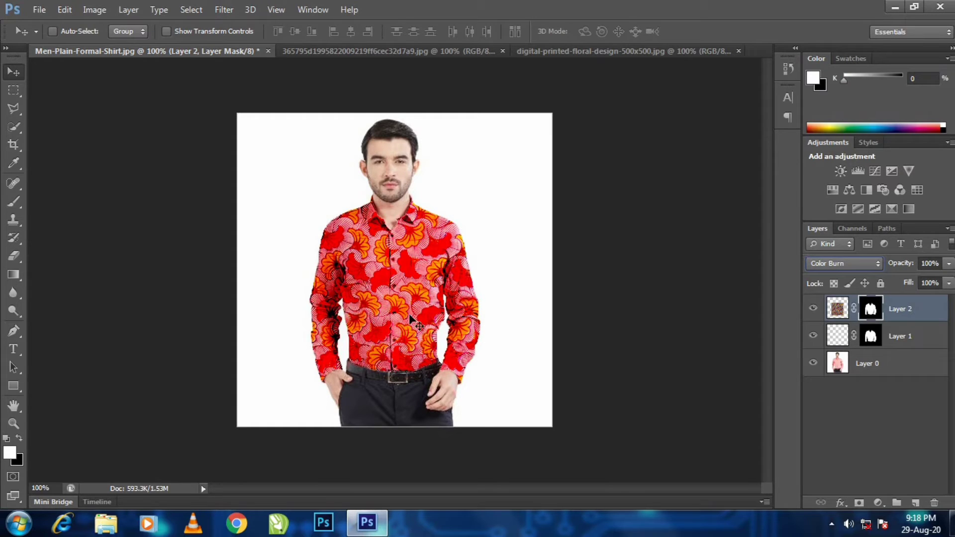
click(534, 312)
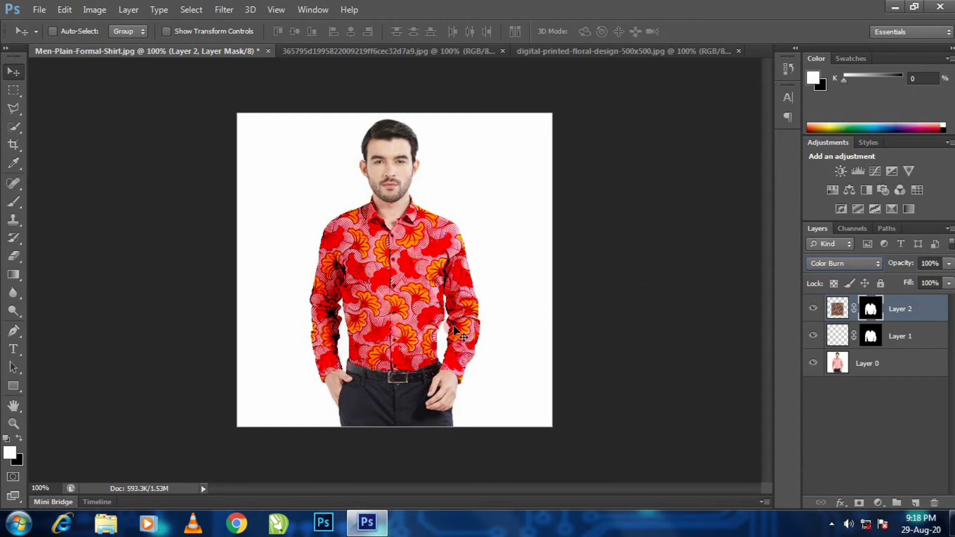
Add a Curves adjustment layer above the pattern and pull its shadow and midtone points slightly down to darken the image.
click(880, 504)
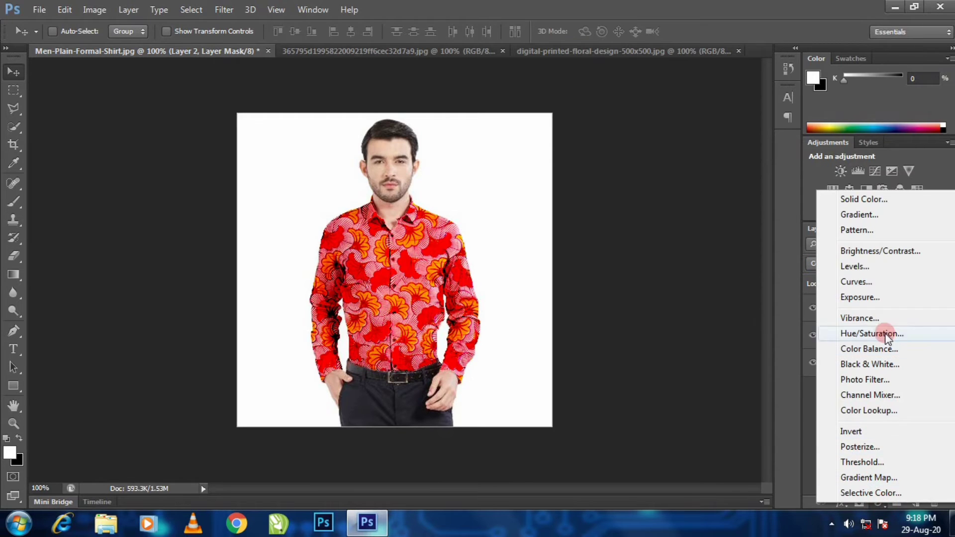
click(861, 284)
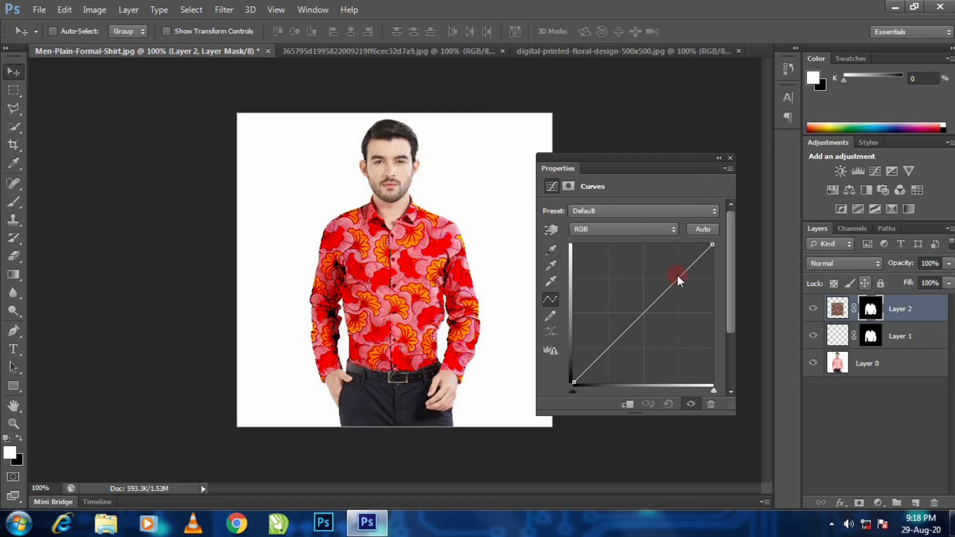
drag(596, 362, 594, 368)
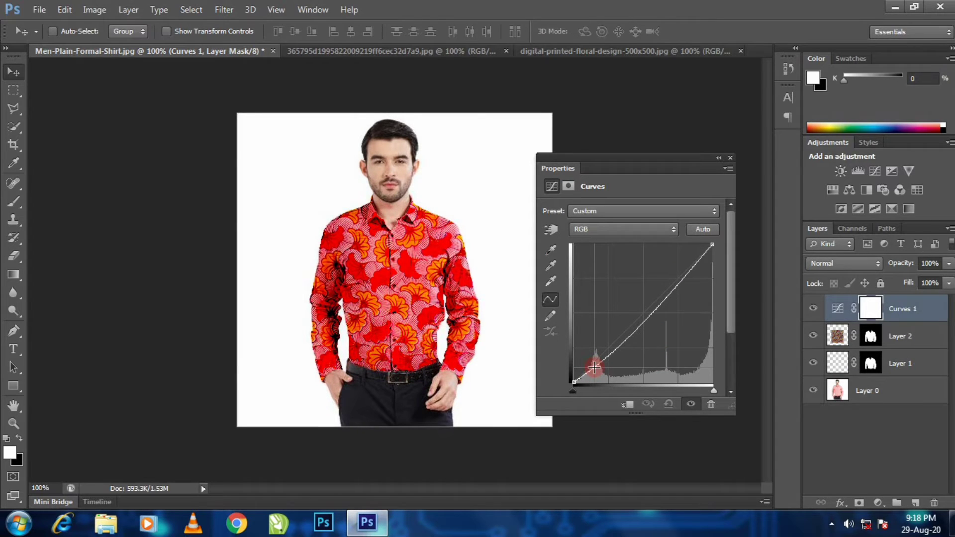
drag(646, 315, 665, 302)
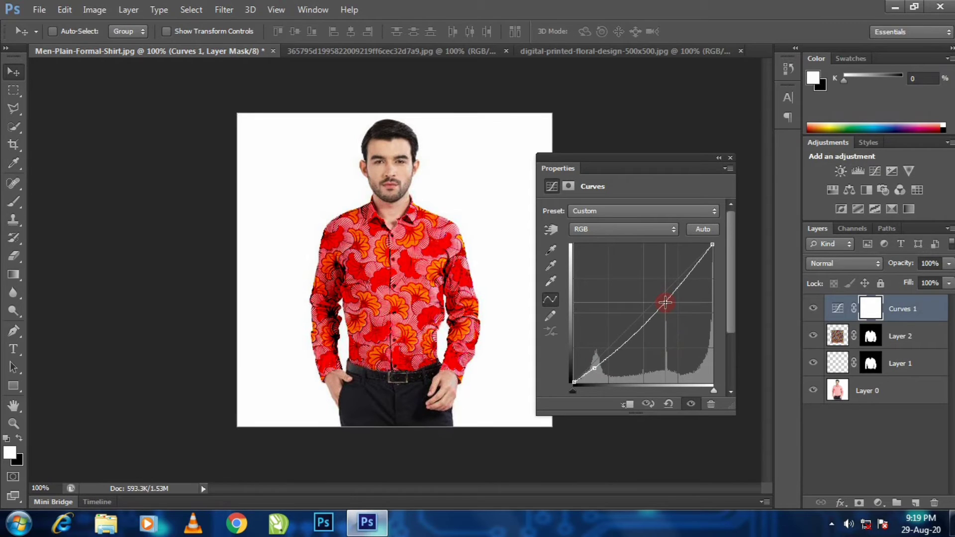
click(730, 158)
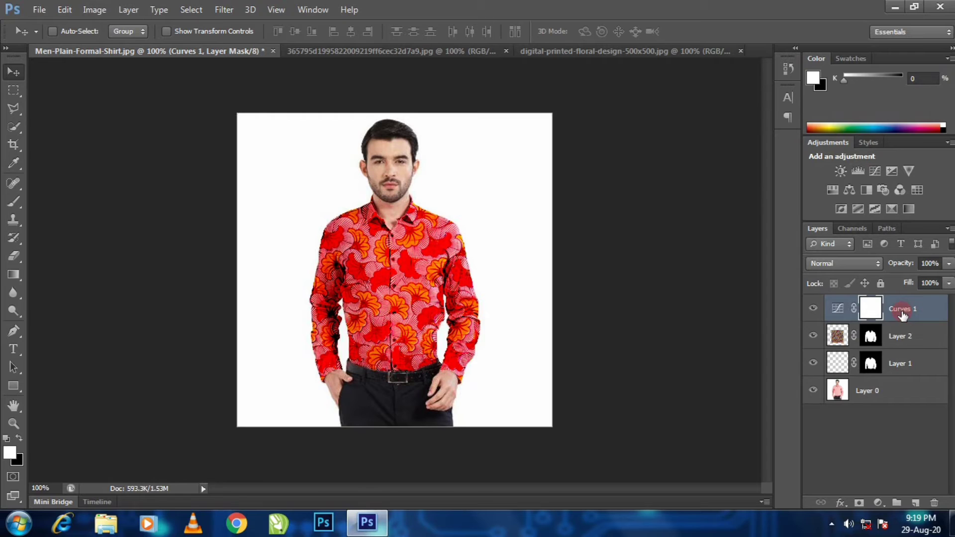
Delete the Curves adjustment layer and the red and orange floral pattern layer.
key(ctrl+plus)
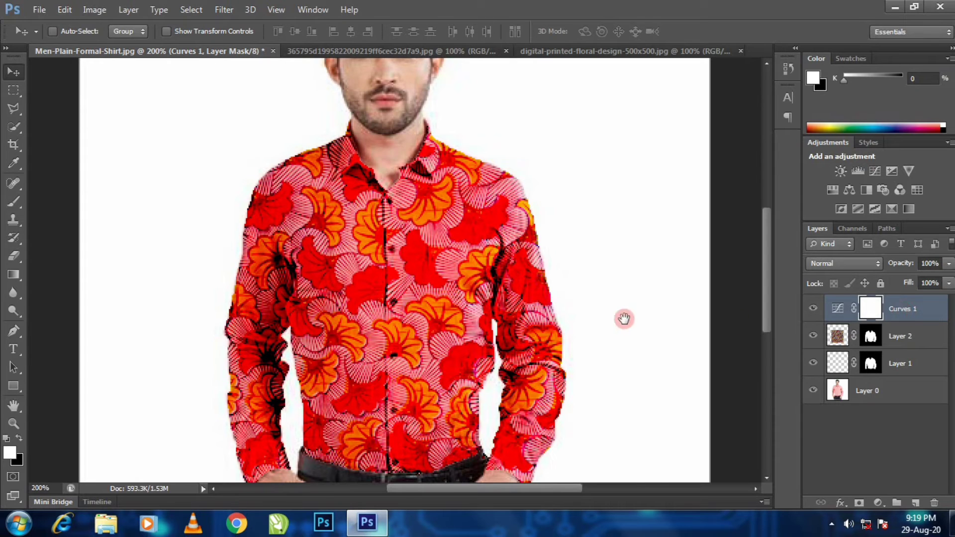
drag(624, 318, 649, 215)
drag(500, 278, 482, 326)
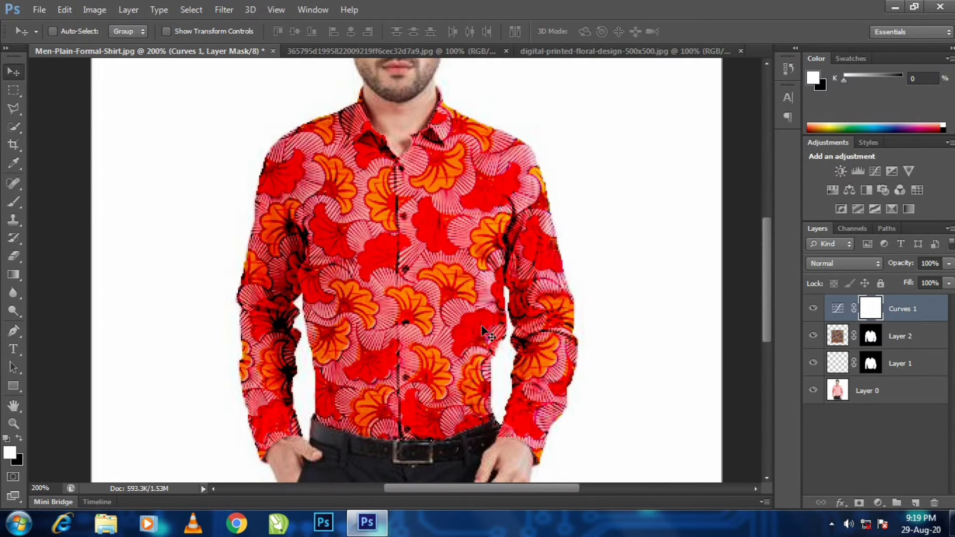
alt+click(481, 327)
click(854, 308)
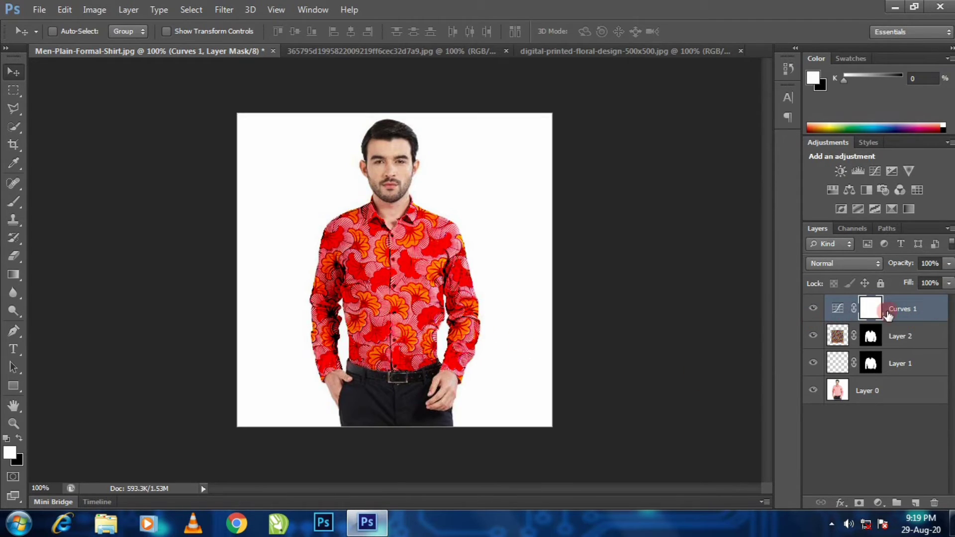
key(Delete)
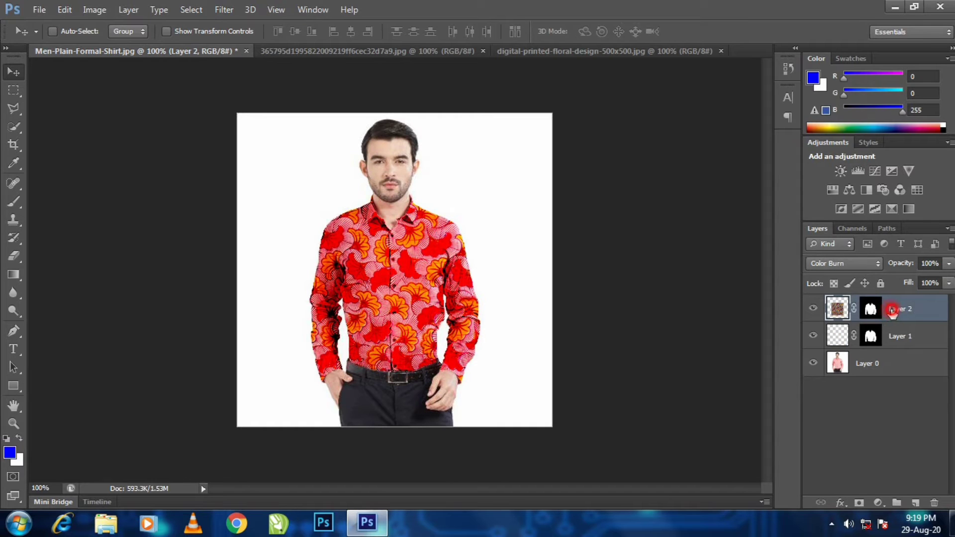
key(Delete)
Copy the rose pattern from digital-printed-floral-design-500x500.jpg over the man, scaled to 51.60% width and 58.60% height to cover the shirt.
mouse_move(892, 312)
mouse_down()
mouse_move(466, 275)
mouse_move(562, 81)
mouse_move(98, 85)
mouse_up()
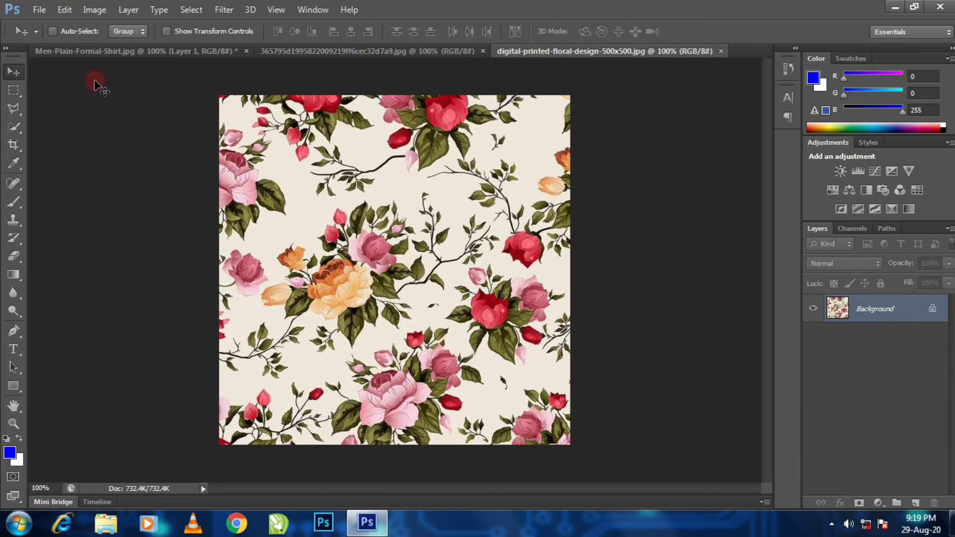
drag(261, 177, 399, 278)
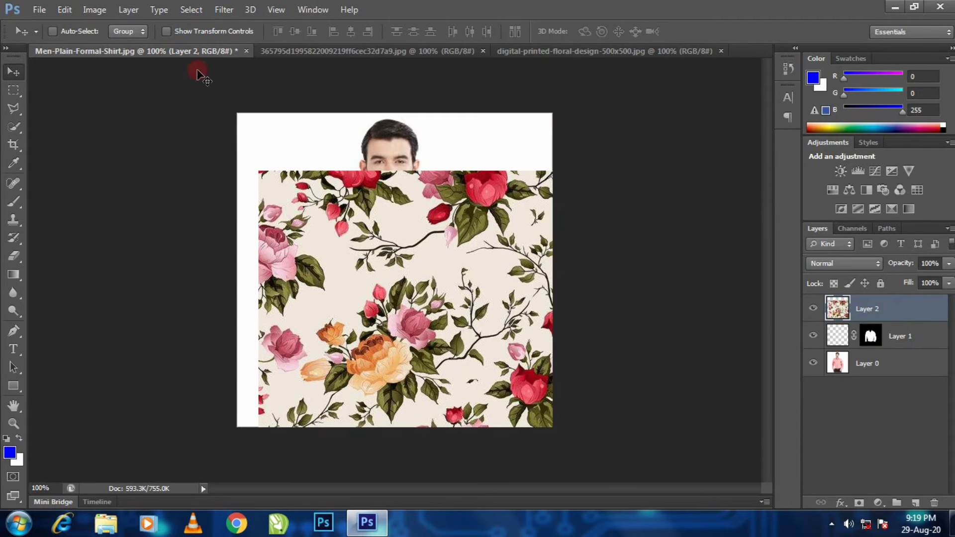
click(65, 10)
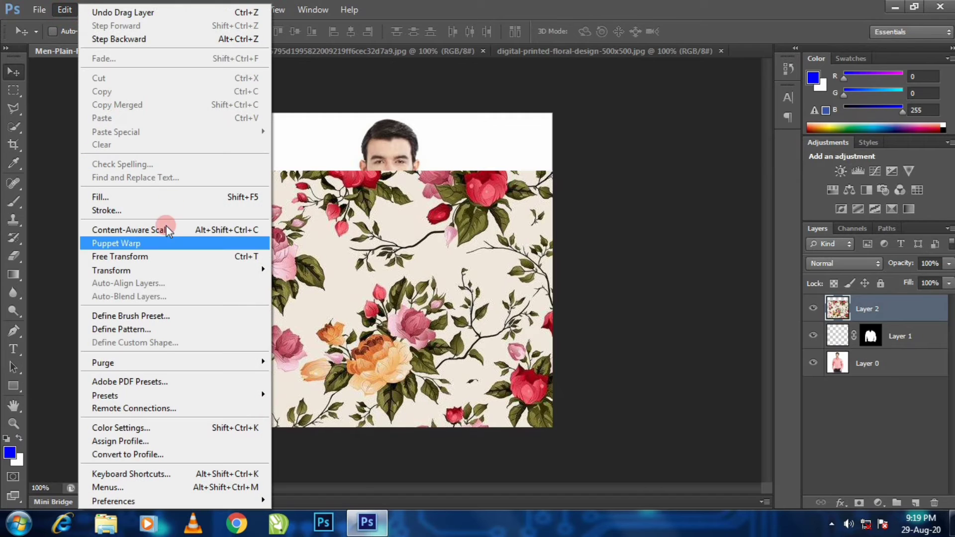
click(141, 256)
drag(259, 170, 455, 336)
drag(501, 390, 365, 250)
drag(473, 379, 496, 395)
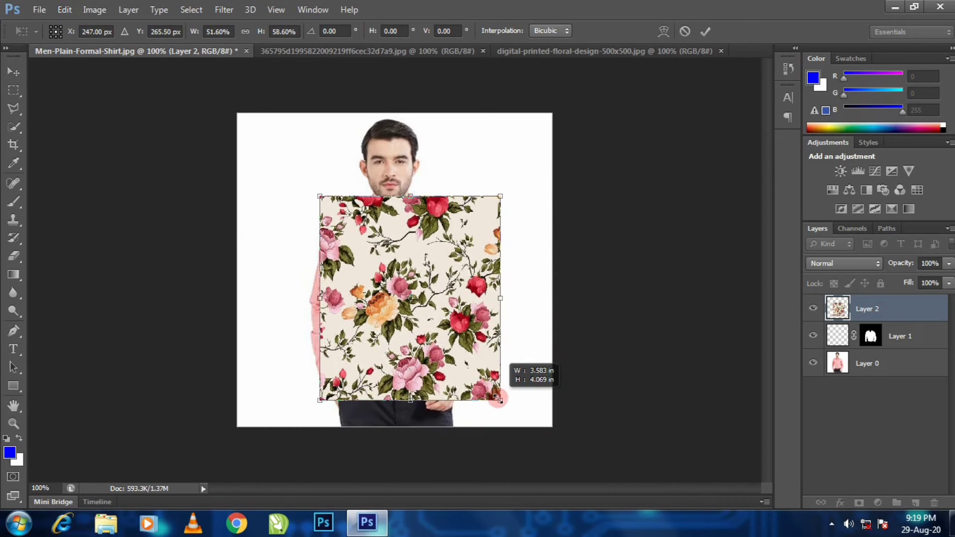
mouse_move(447, 341)
mouse_down()
mouse_move(426, 331)
mouse_move(434, 336)
mouse_up()
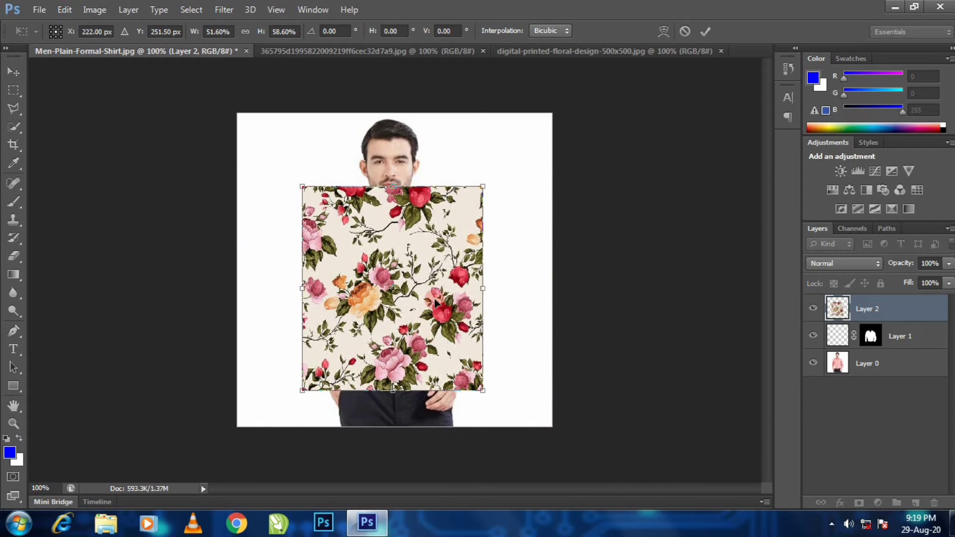
click(705, 31)
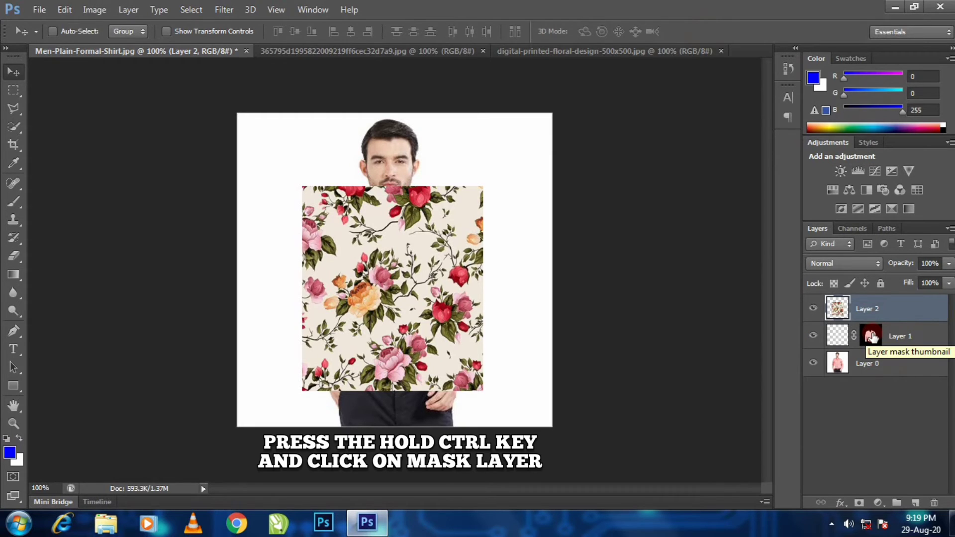
Load the shirt selection from Layer 1's mask and apply it as a layer mask on the rose pattern layer.
click(871, 338)
click(868, 309)
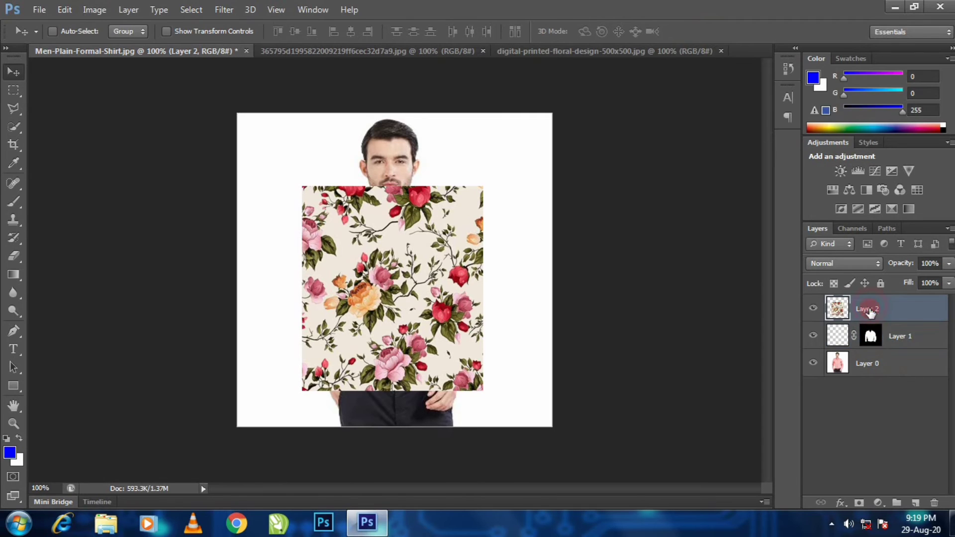
ctrl+click(869, 341)
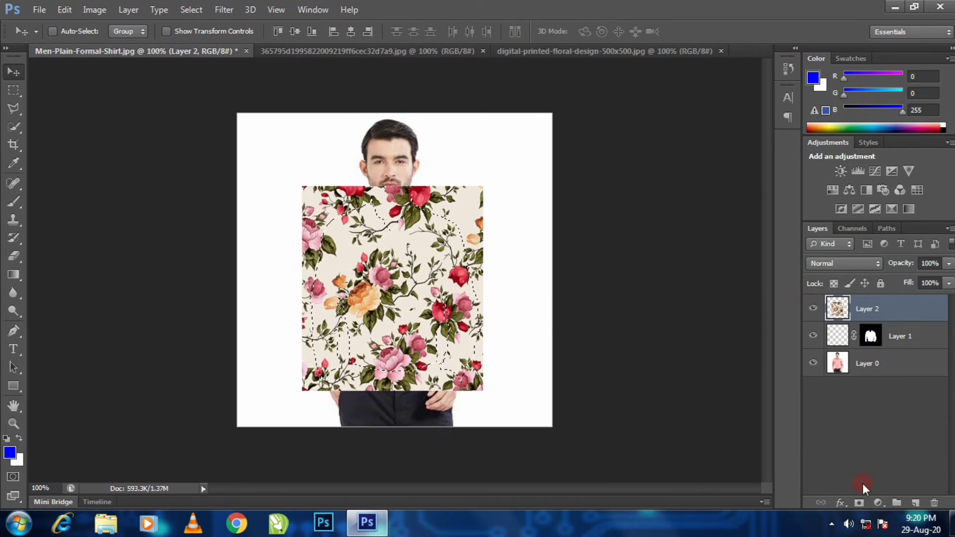
click(861, 503)
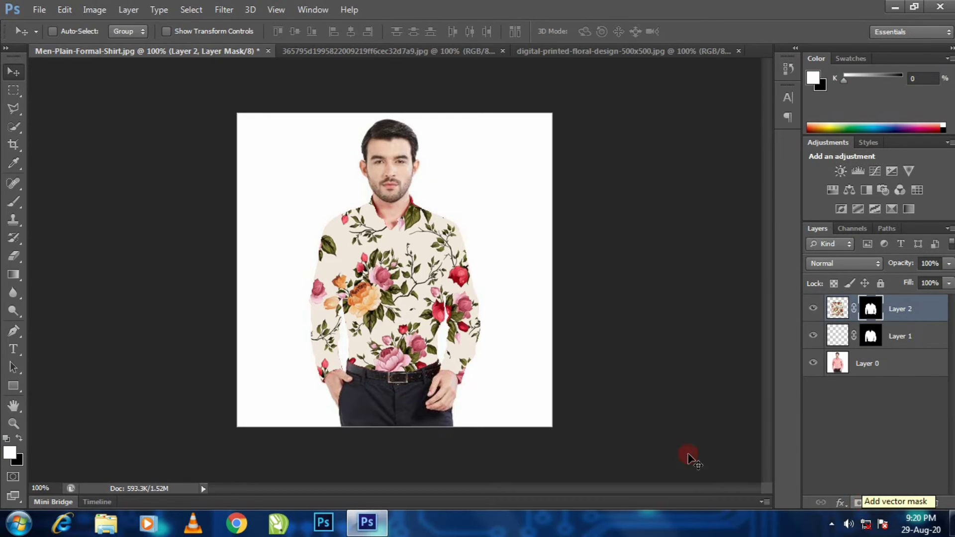
Try Color Burn and Linear Burn on the rose pattern layer, and set its blend mode to Multiply.
click(853, 263)
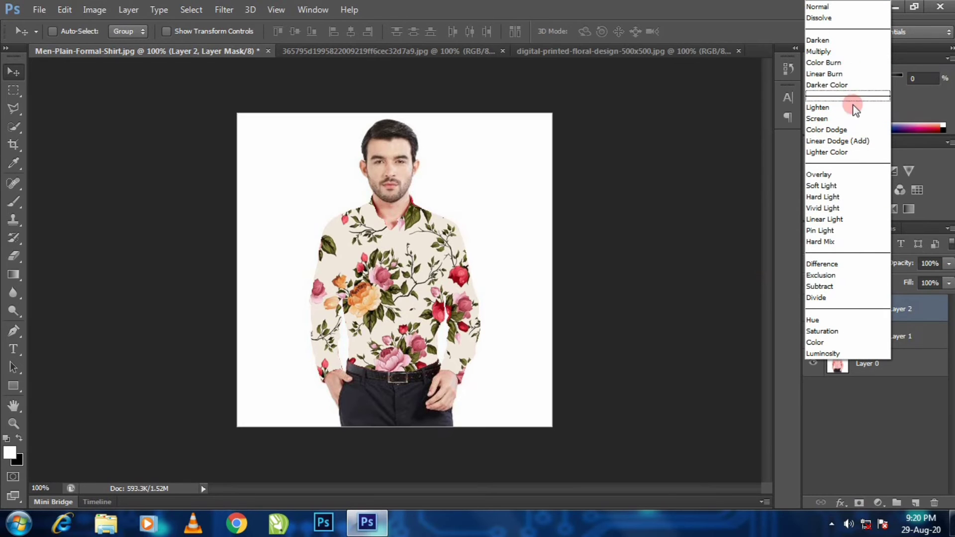
click(838, 63)
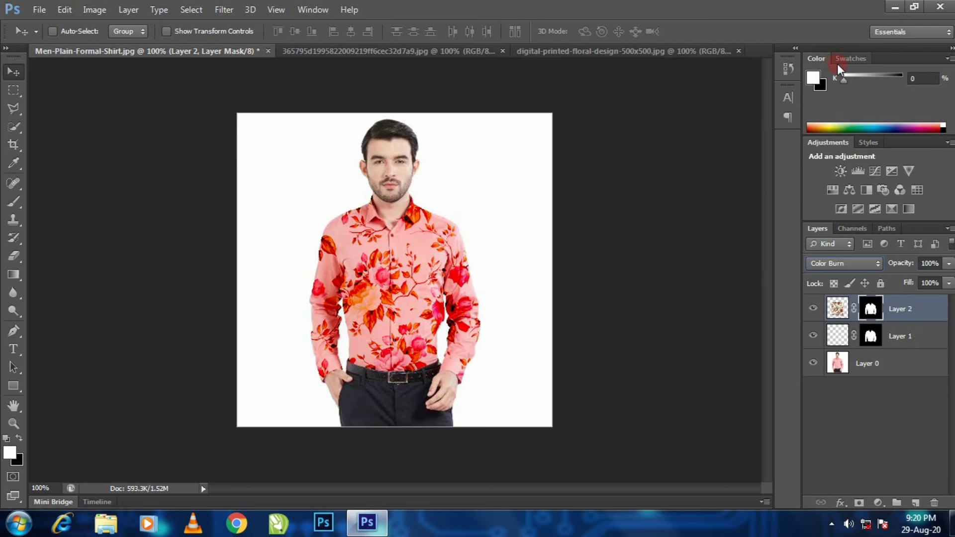
click(850, 264)
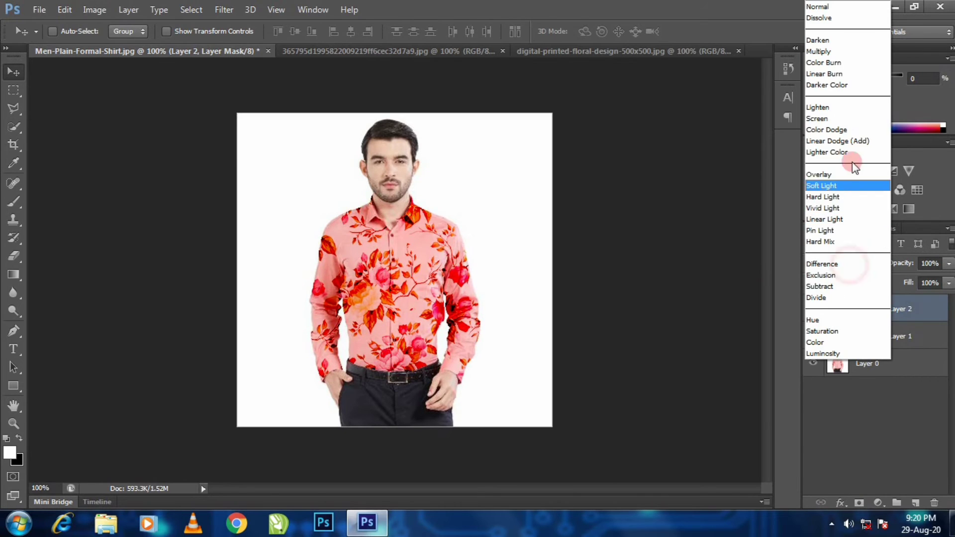
click(840, 74)
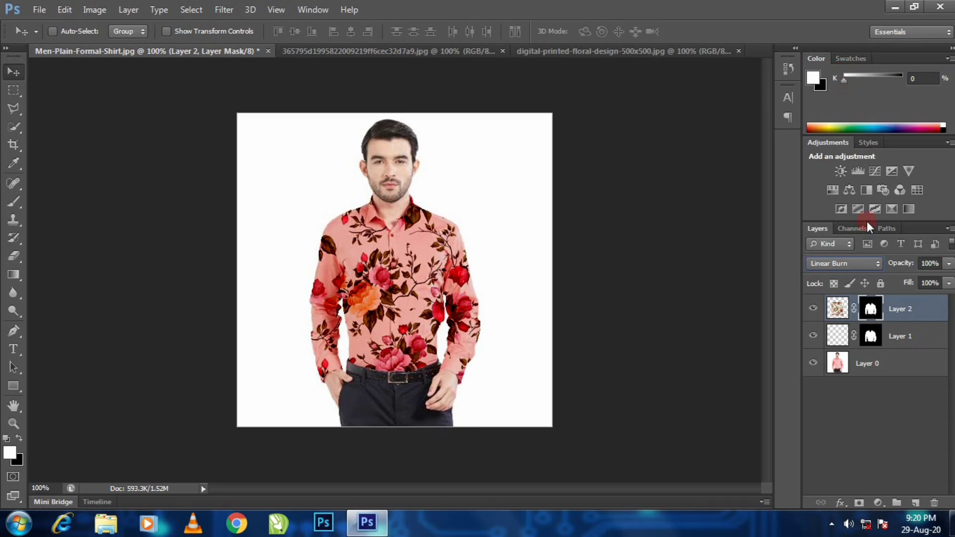
click(856, 257)
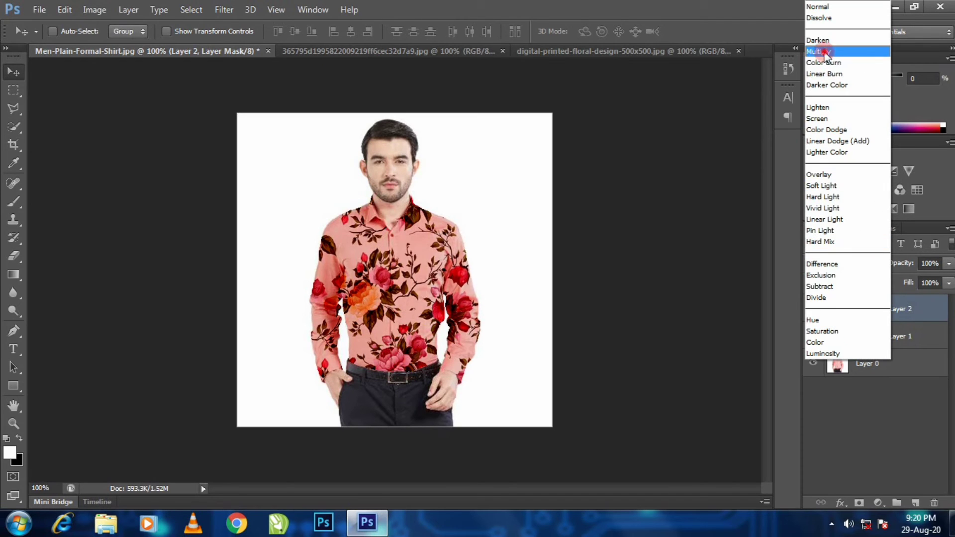
click(824, 52)
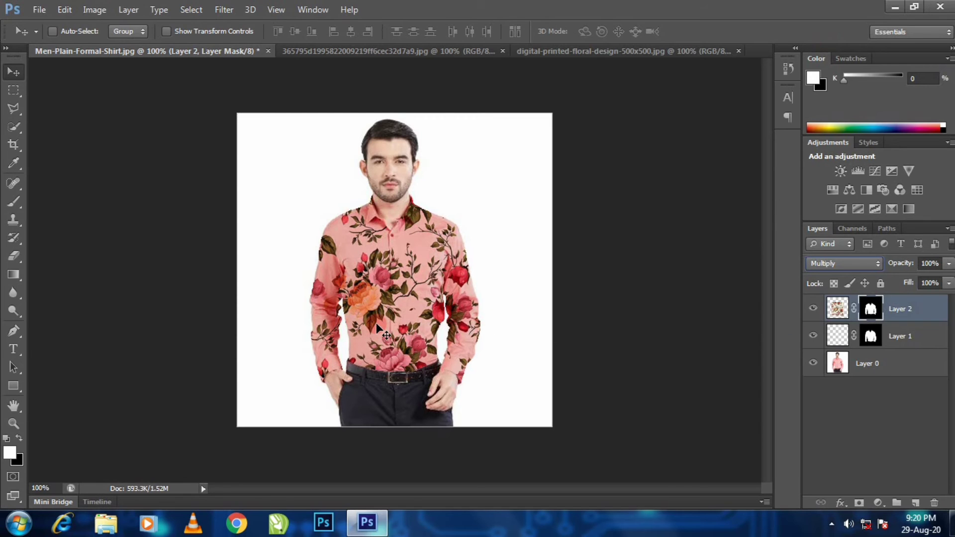
Add a Curves adjustment layer above the rose pattern, lowering the shadows and placing a second point in the upper midtones.
key(ctrl+plus)
key(ctrl+plus)
drag(383, 329, 418, 450)
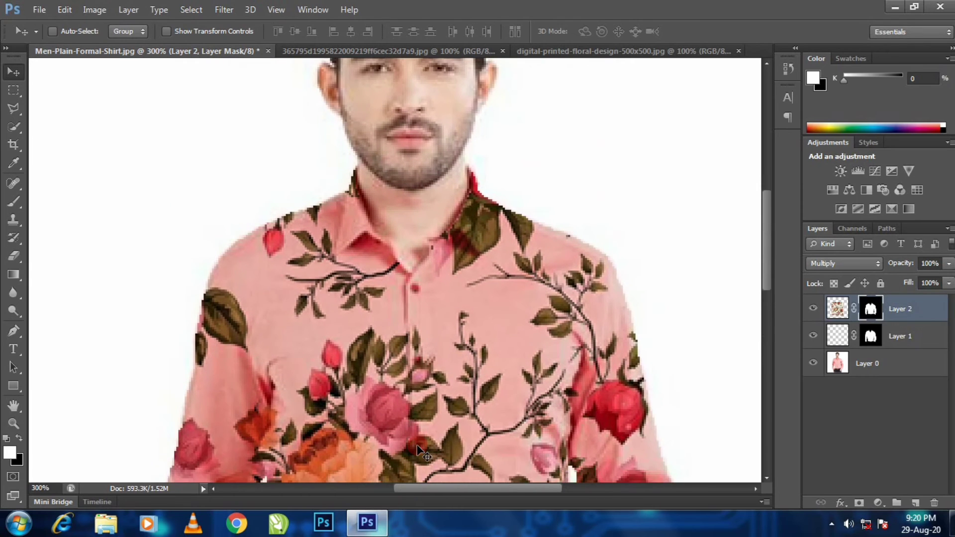
key(ctrl+minus)
key(ctrl+minus)
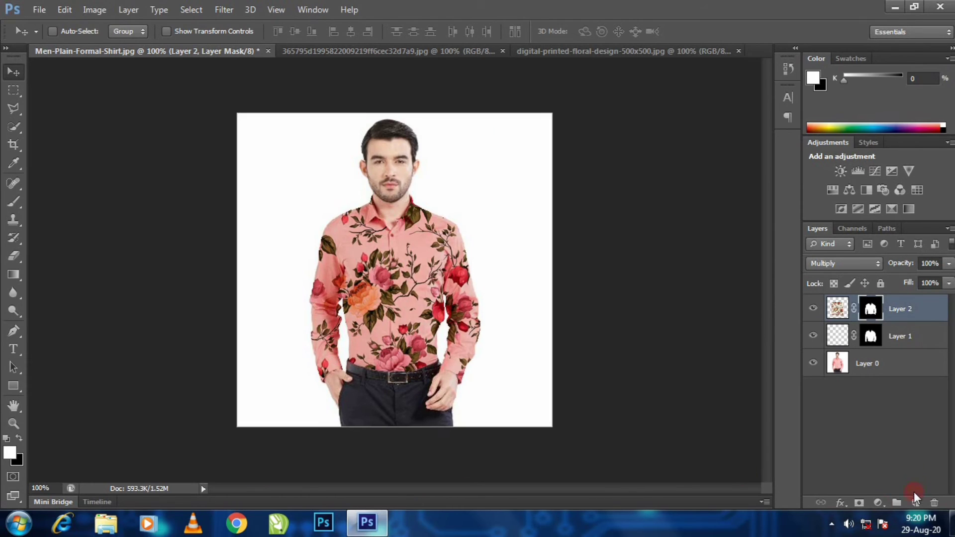
click(880, 500)
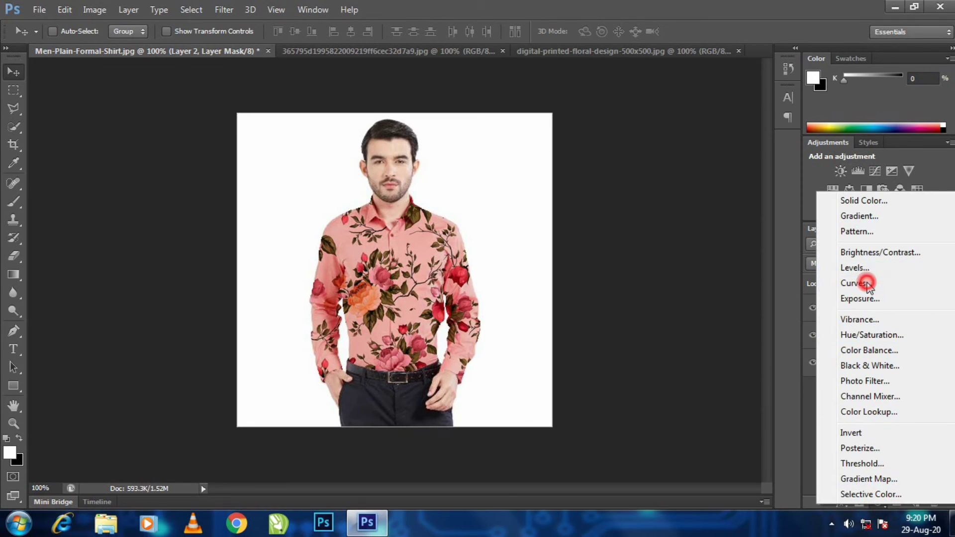
click(868, 284)
drag(596, 360, 597, 367)
click(611, 355)
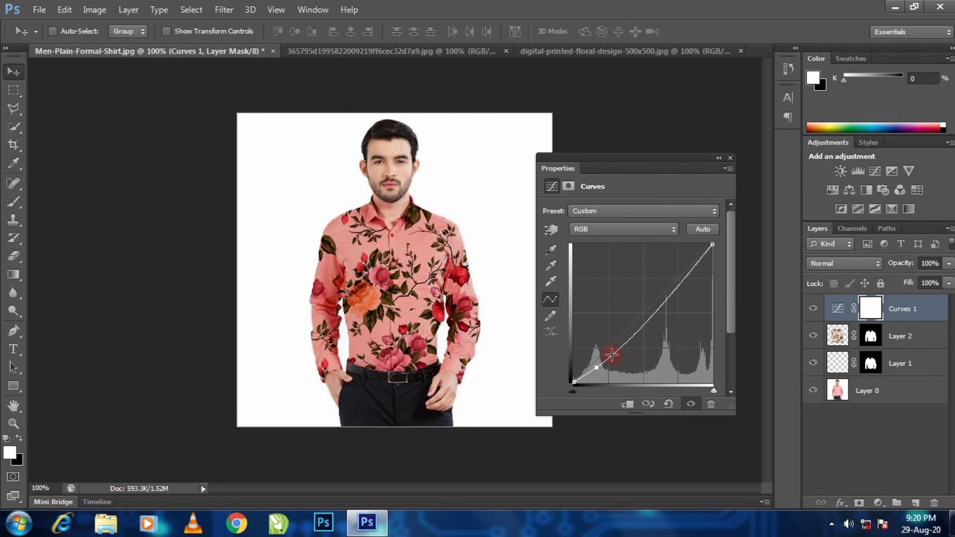
mouse_move(667, 303)
mouse_down()
mouse_move(666, 288)
mouse_move(666, 296)
mouse_up()
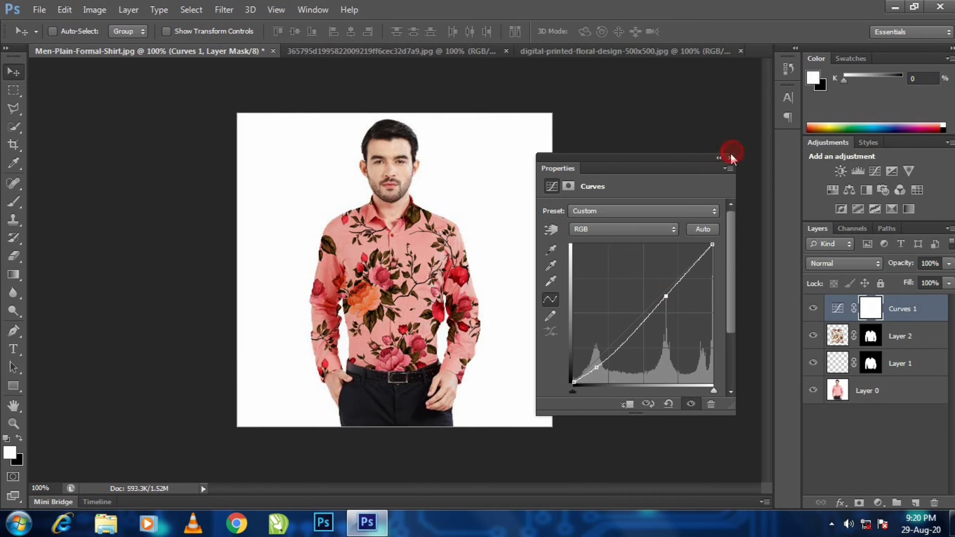
click(730, 157)
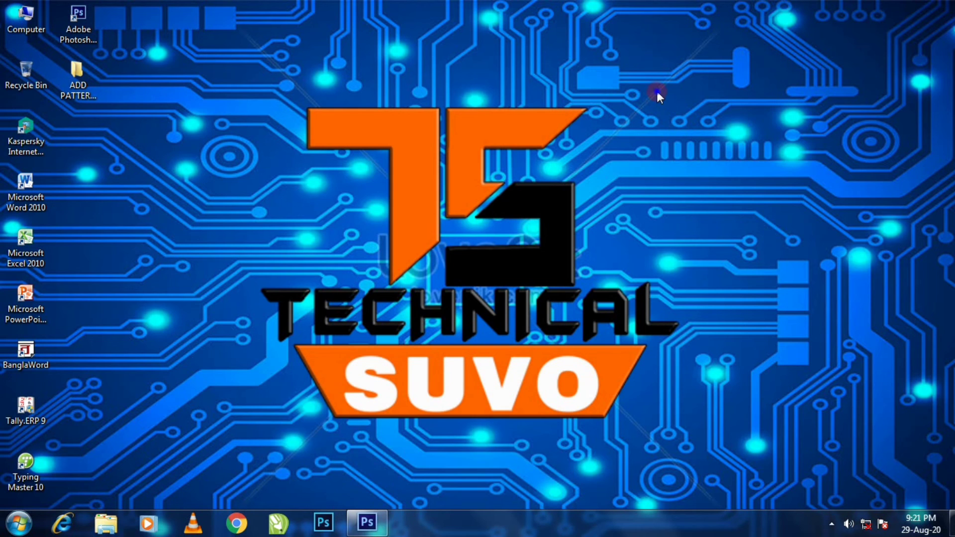
right_click(656, 91)
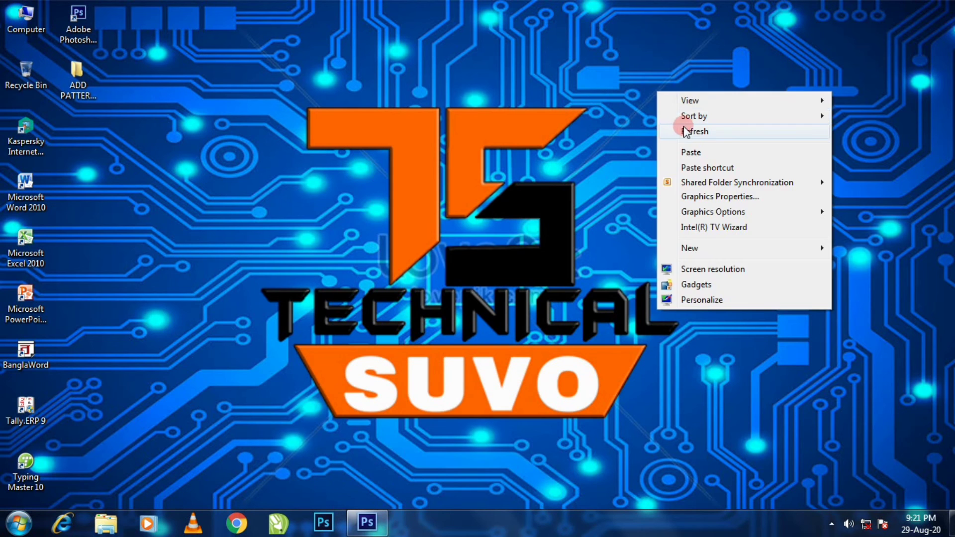